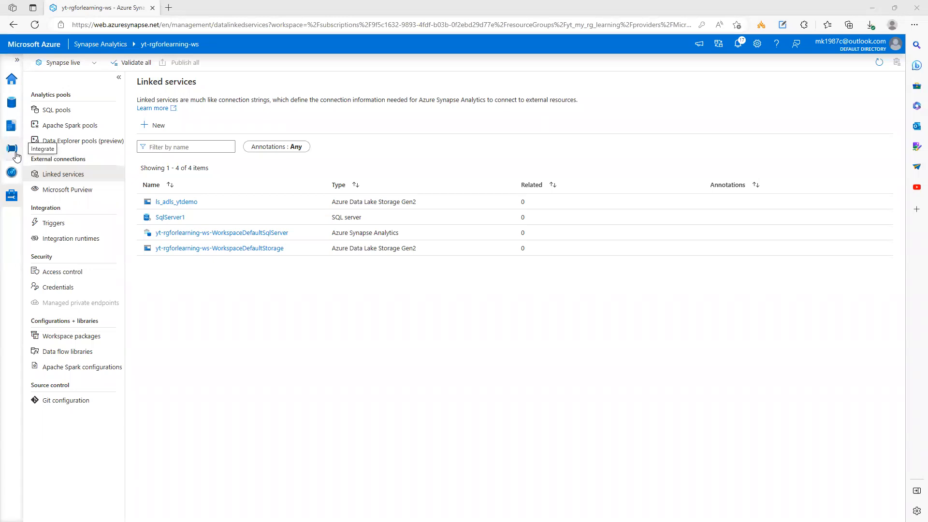
- Create a new integration pipeline and name it pl_get_metadata_details
click(15, 154)
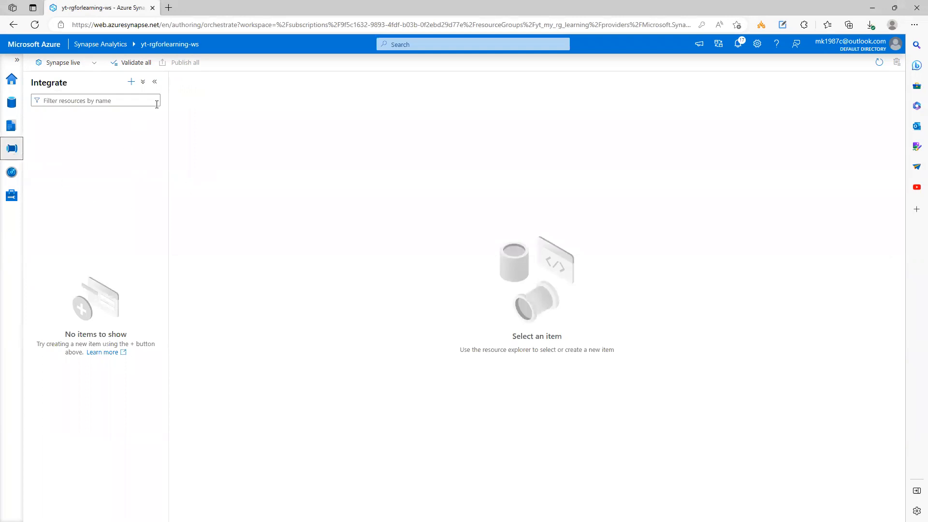
click(131, 82)
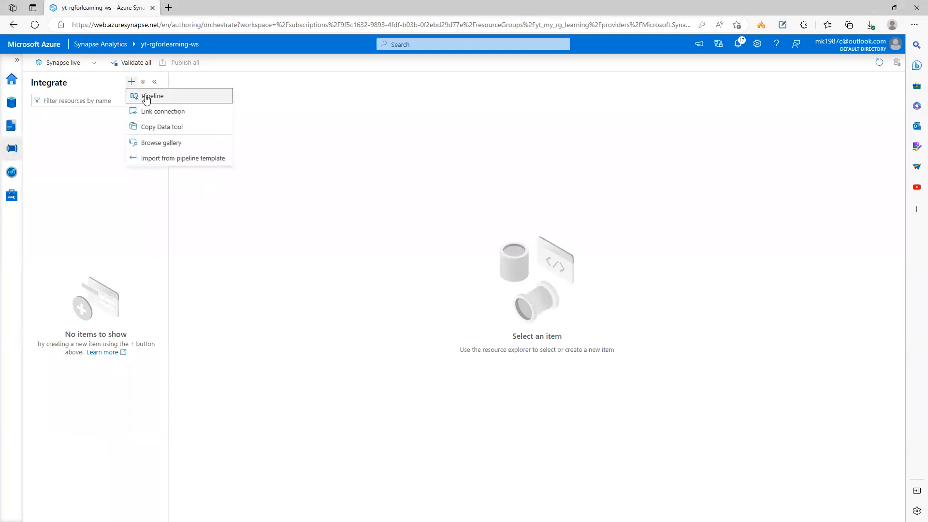
click(146, 97)
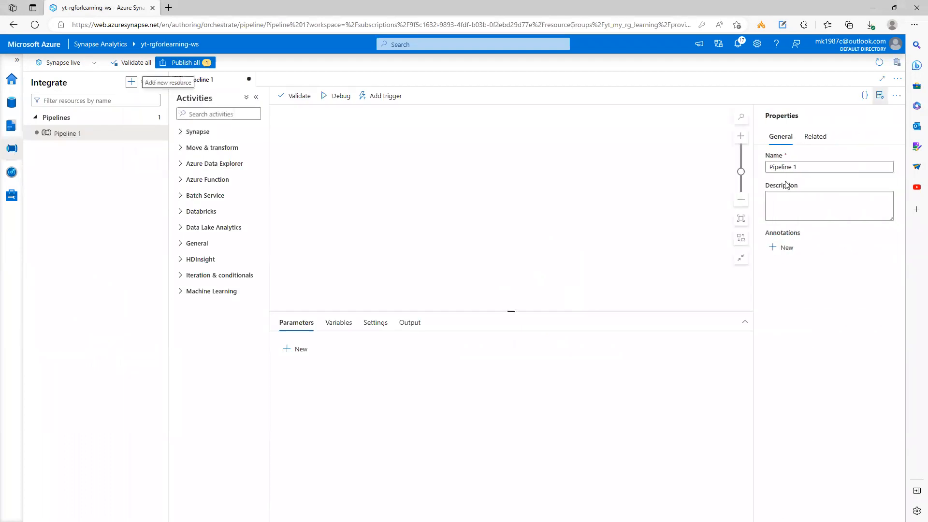
text(pl)
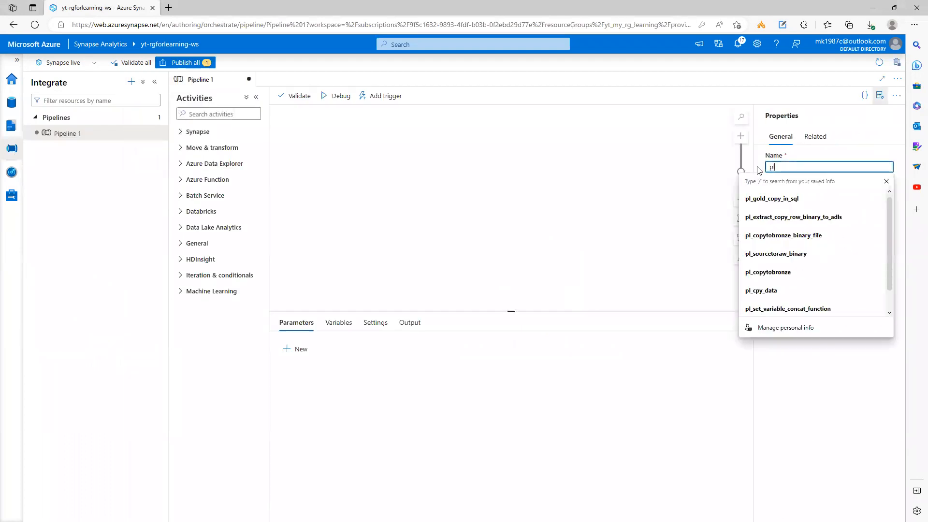
text(_get+)
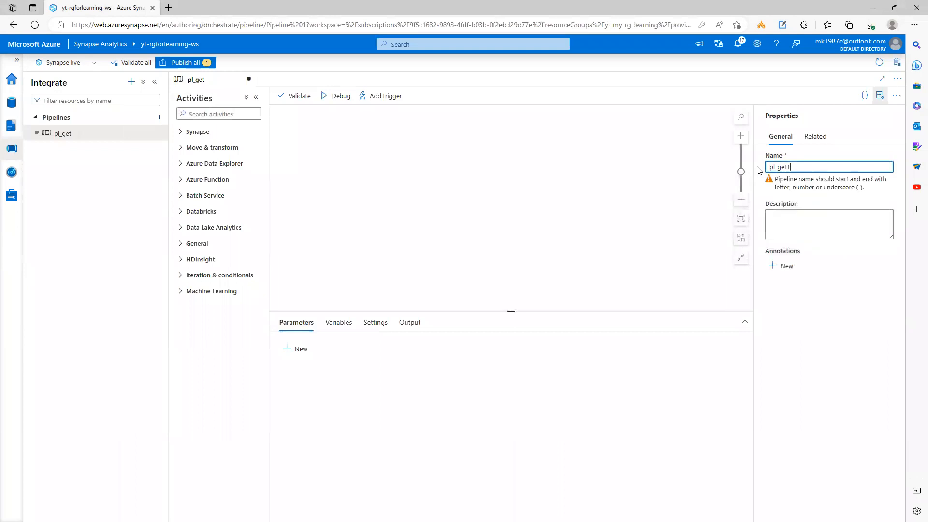
text(metaat)
key(BackSpace)
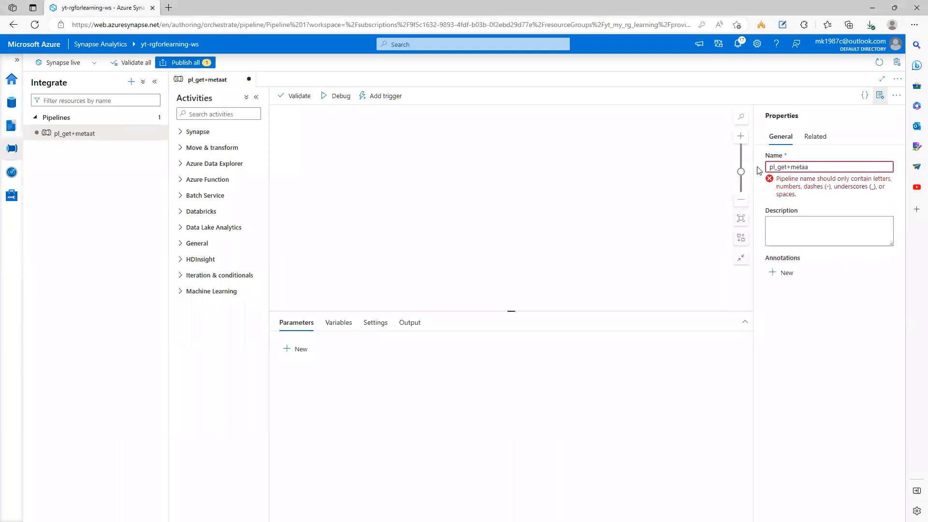
key(BackSpace)
text(_)
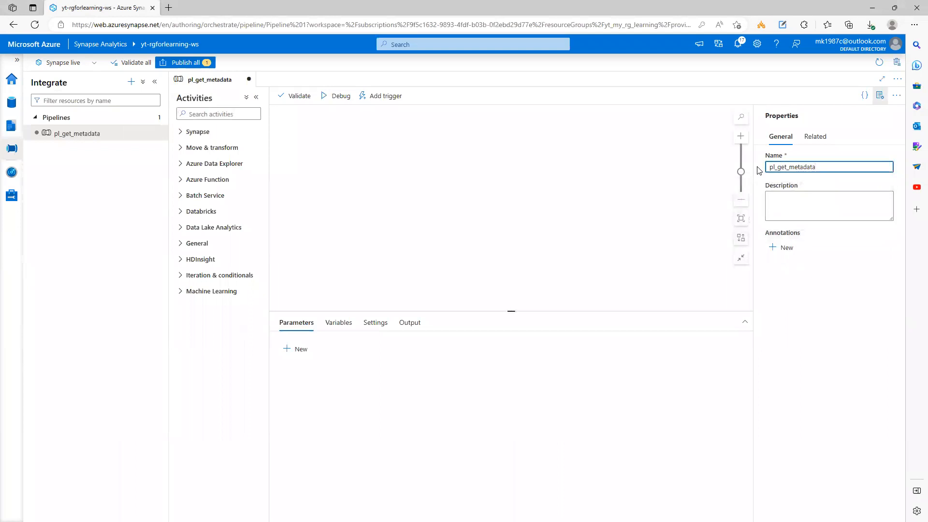
key(BackSpace)
text(ails)
click(338, 187)
- Find the Get Metadata activity and add it to the empty pipeline canvas
click(216, 113)
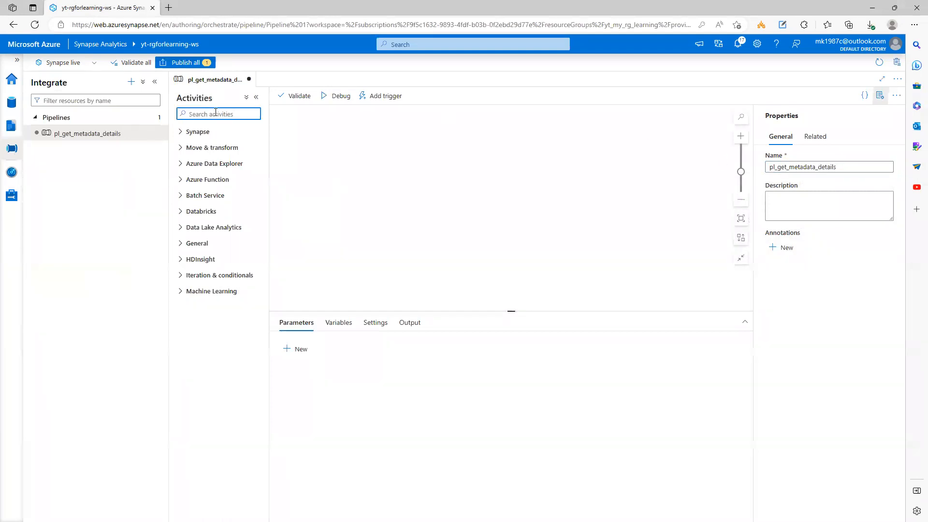
text(get)
drag(221, 145, 382, 158)
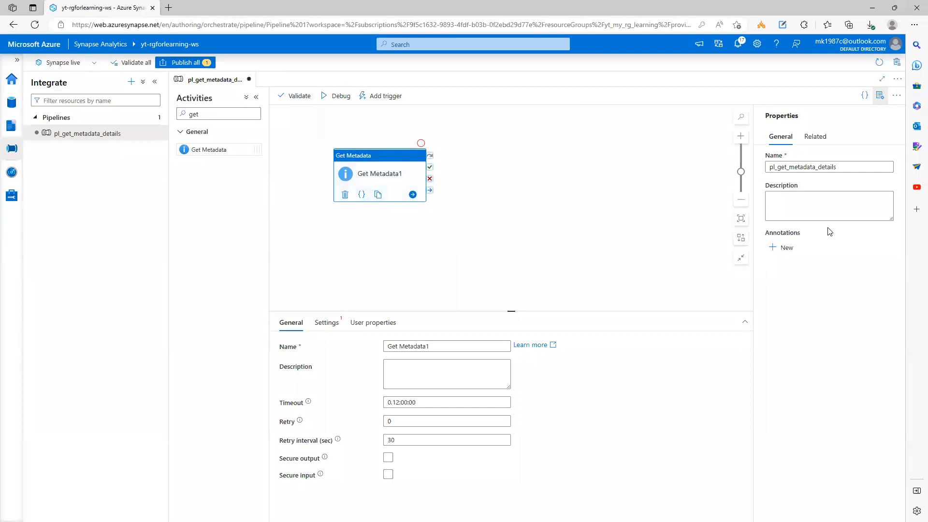
- Rename the Get Metadata activity as get_file_matadata
drag(435, 346, 372, 352)
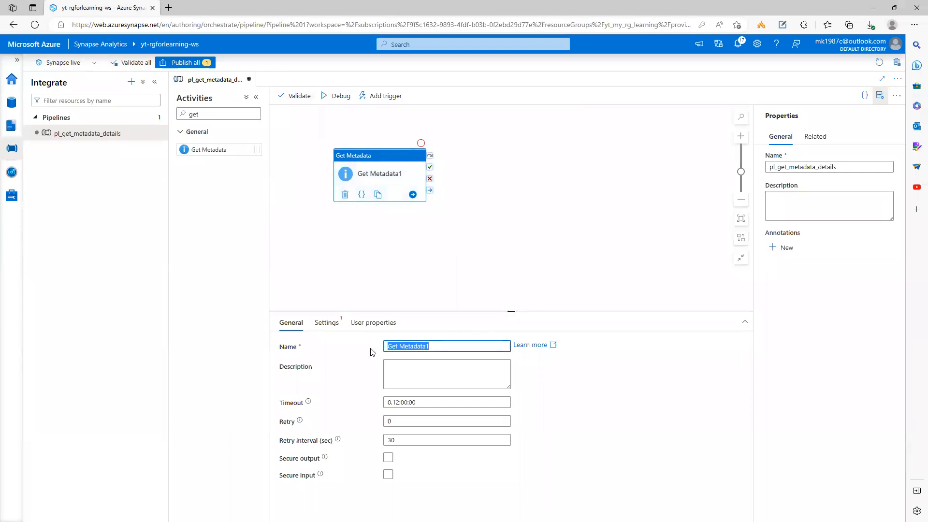
text(getF)
key(BackSpace)
text(_file_ma)
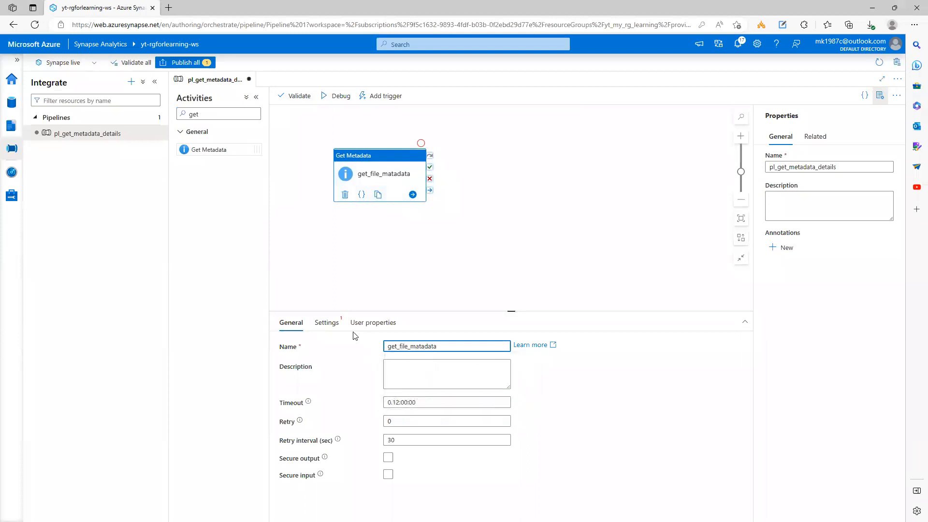
click(332, 324)
click(291, 323)
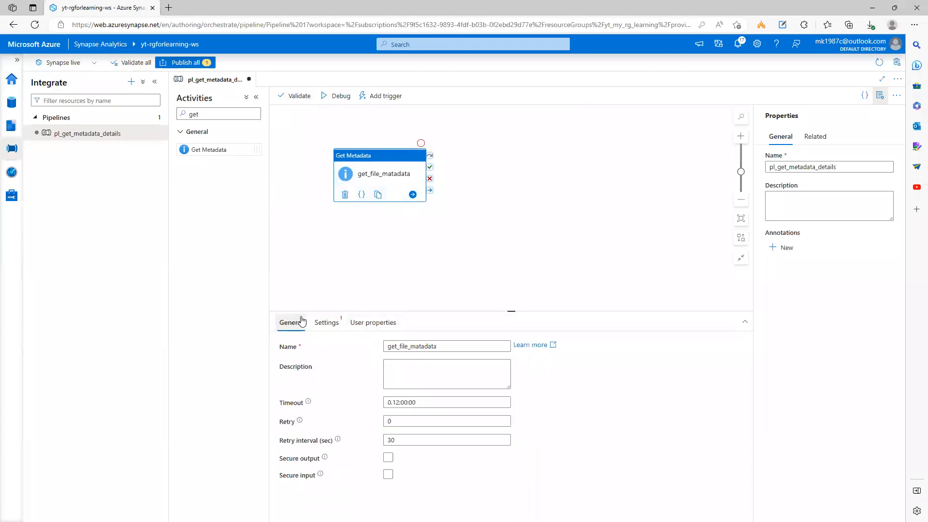
click(393, 366)
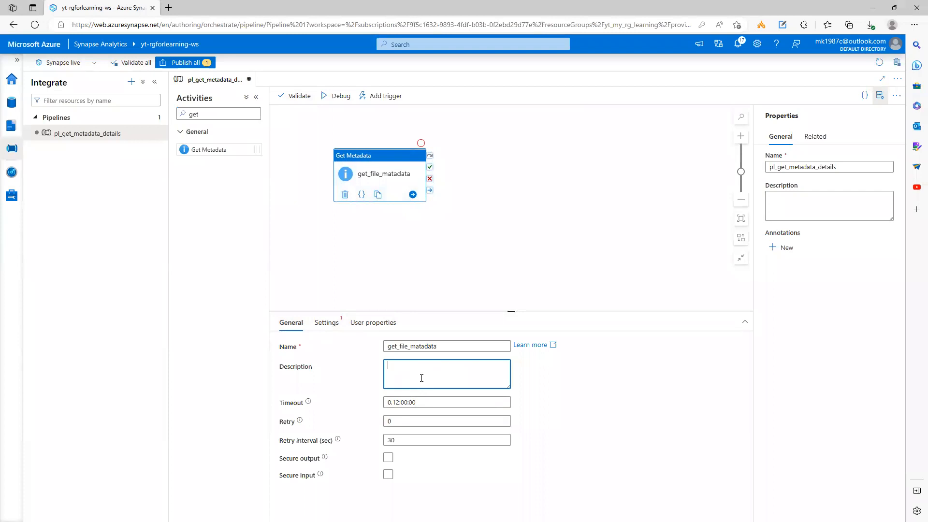
- Start a new dataset for the activity, using Azure Data Lake Storage Gen2 as the data store and DelimitedText as the format
click(327, 322)
click(399, 353)
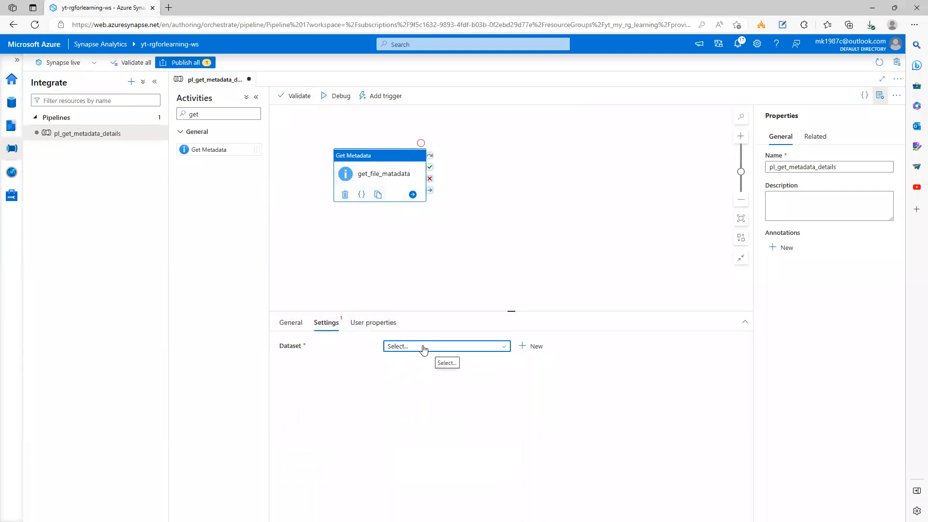
click(432, 347)
double_click(295, 346)
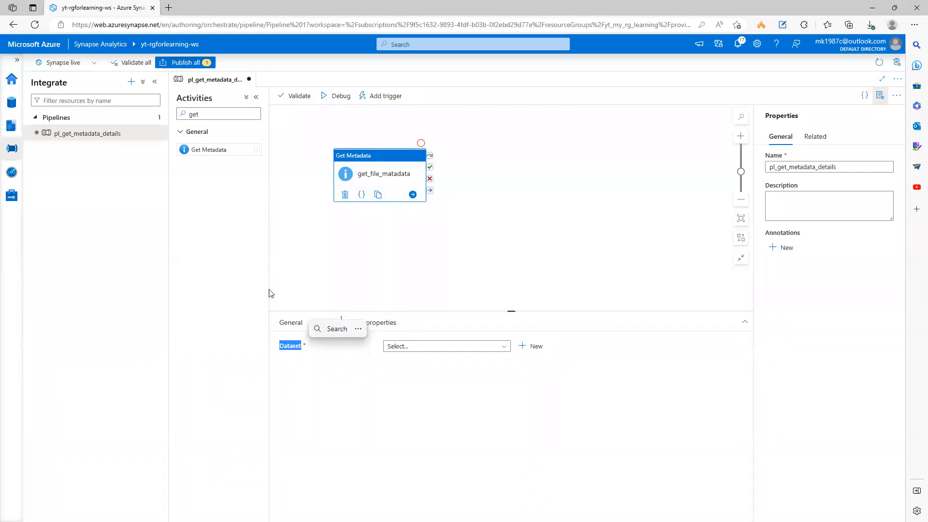
click(532, 347)
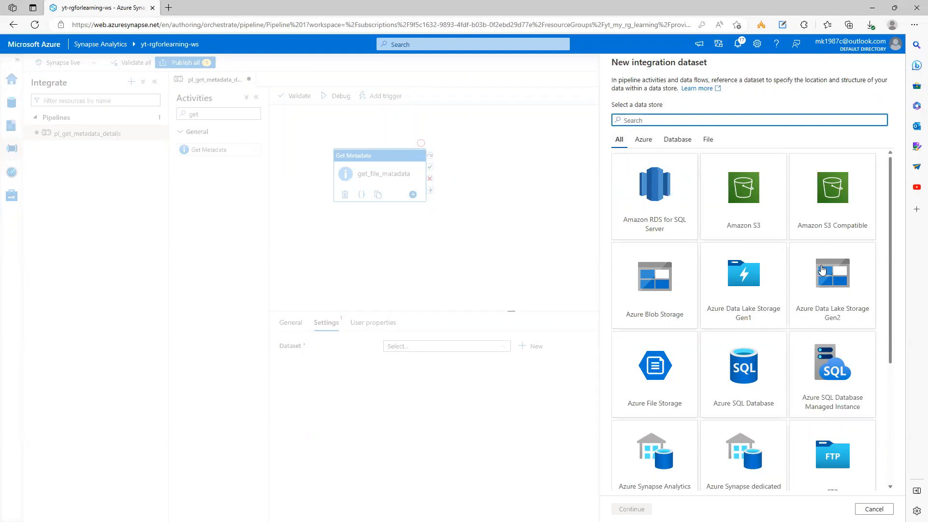
click(831, 282)
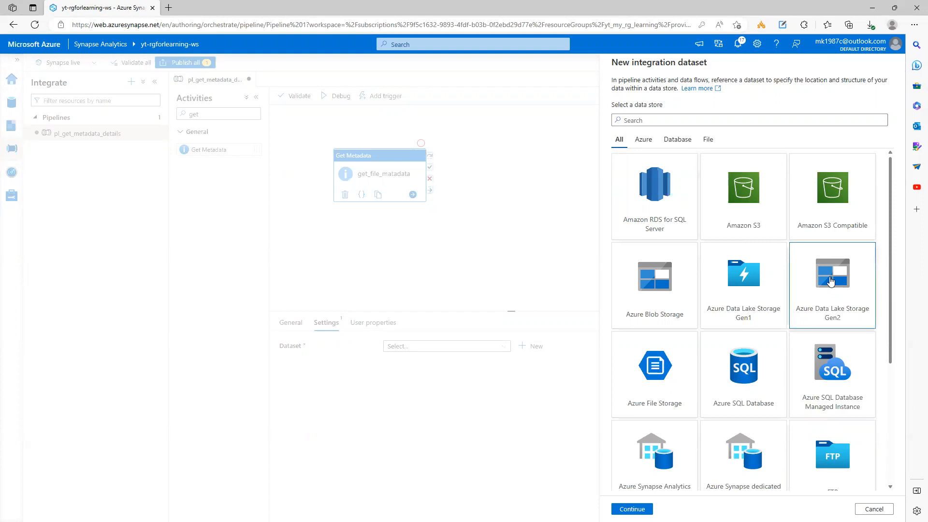
click(632, 509)
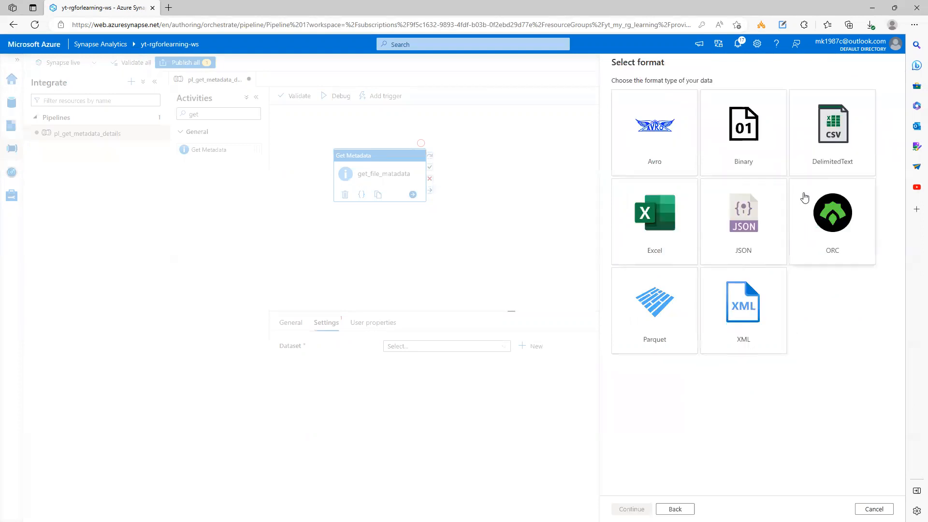
click(844, 140)
click(633, 509)
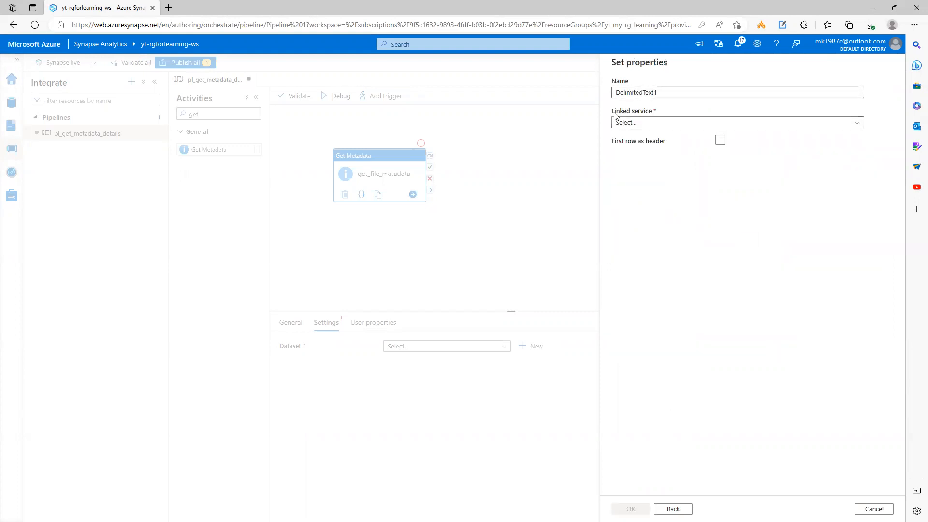
- Set the new dataset's linked service to ls_adls_ytdemo
drag(612, 113, 654, 114)
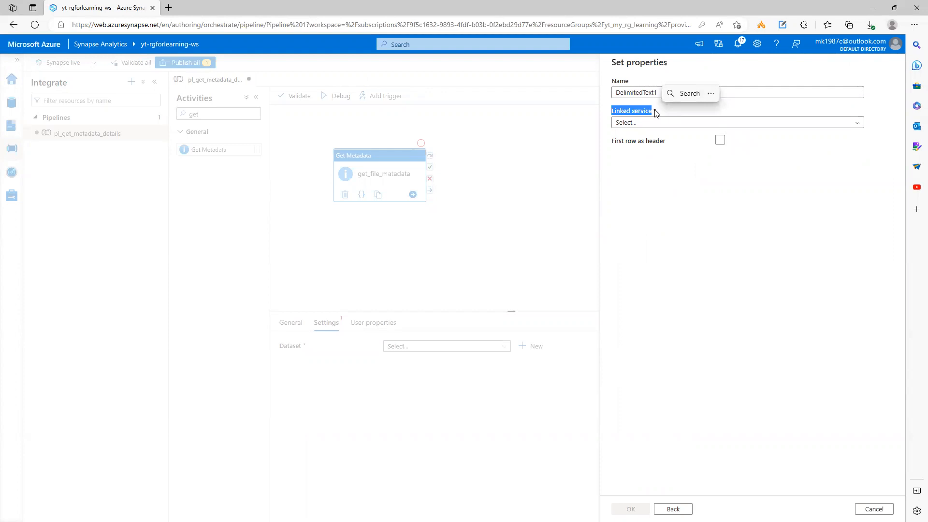
click(635, 124)
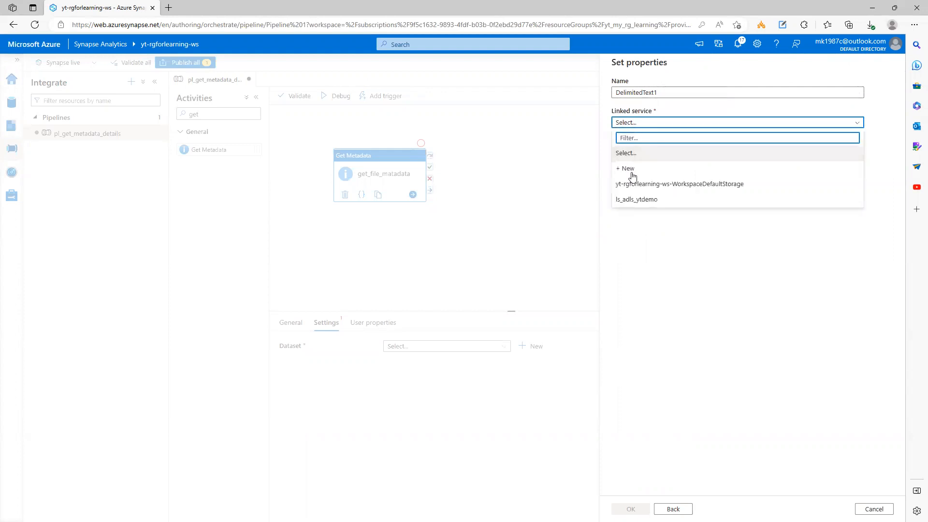
click(646, 200)
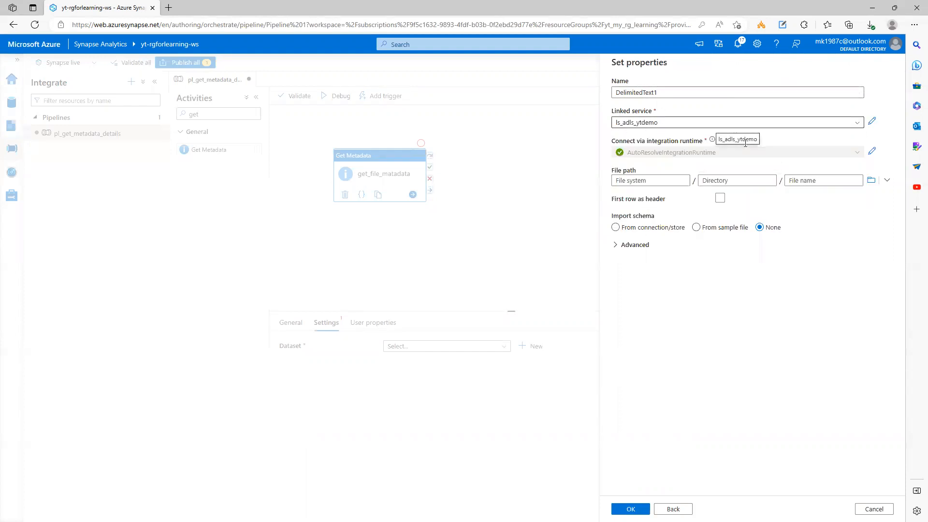
- Point the dataset at merge_sample_data_1.csv in ytsynapseadls-fs and create it, accepting ytsynapseadls as the storage account parameter for listing files and getting the schema
drag(611, 170, 644, 172)
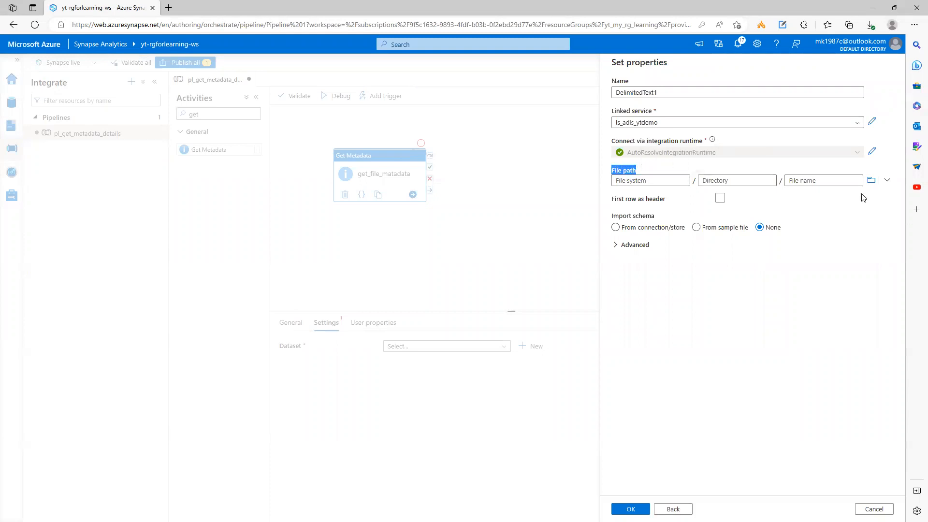
click(871, 180)
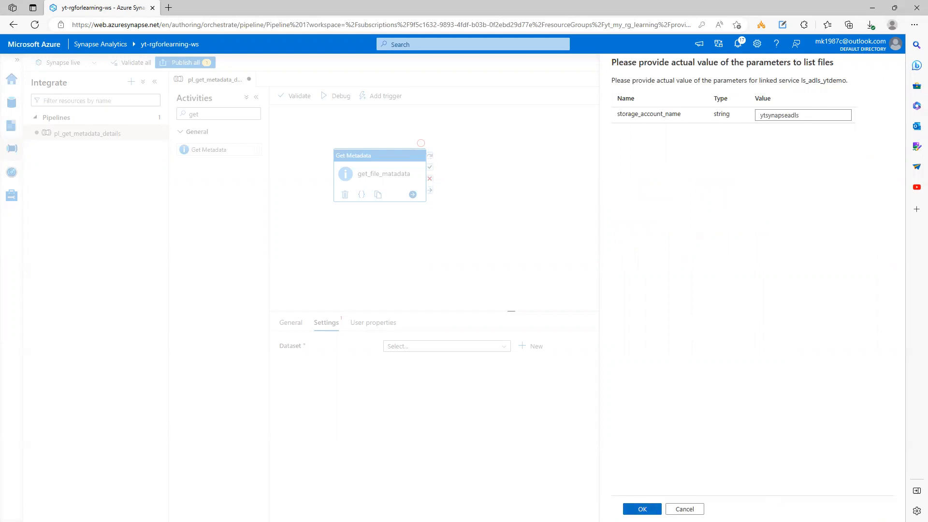
click(642, 509)
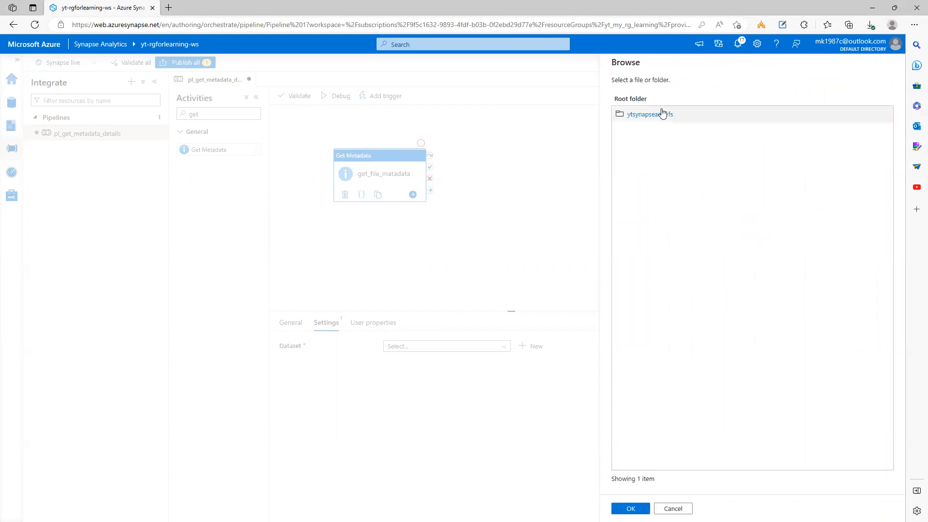
click(662, 114)
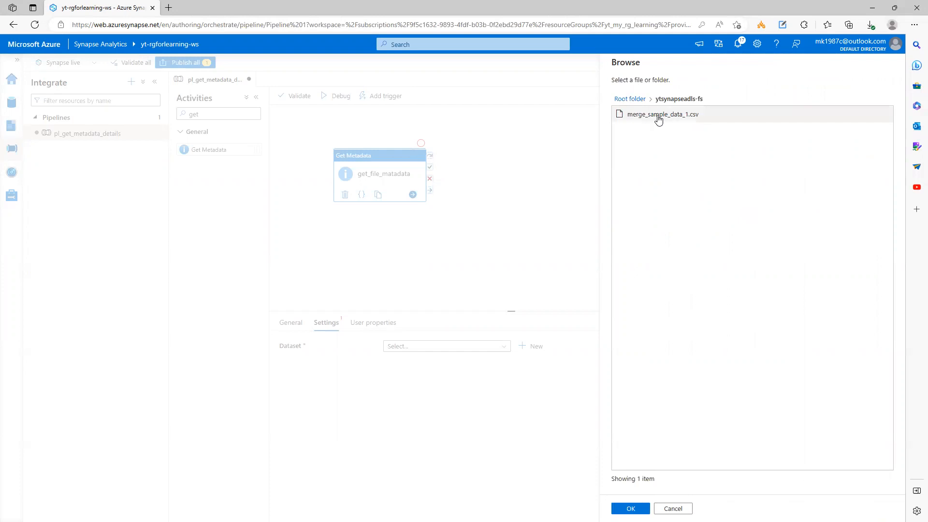
click(659, 120)
click(631, 509)
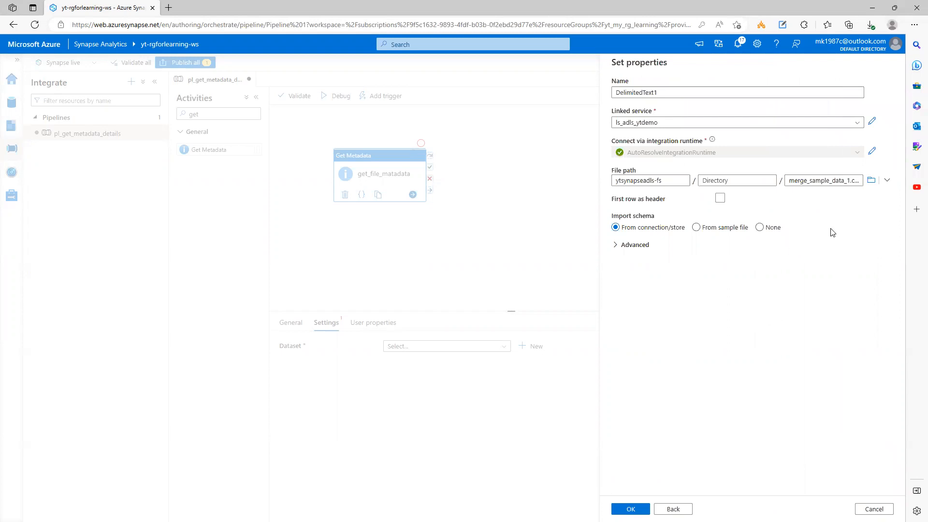
click(647, 506)
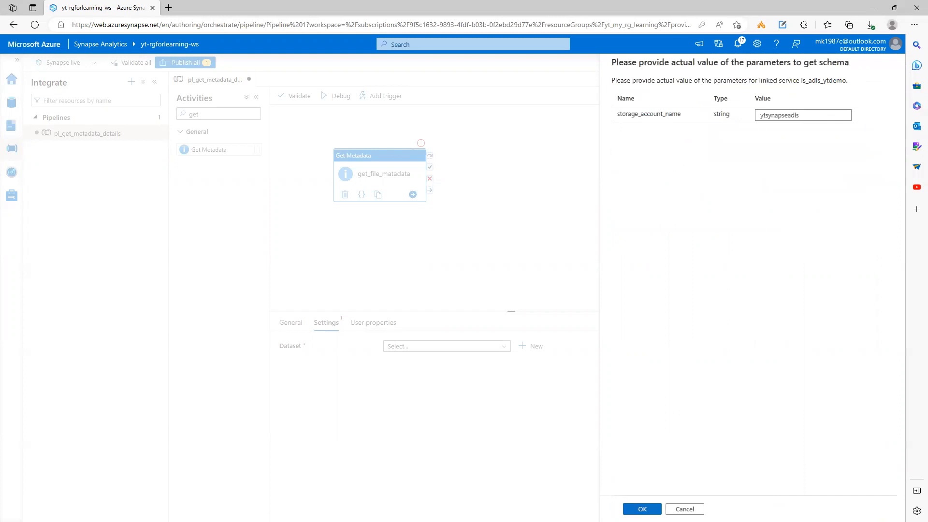
click(642, 509)
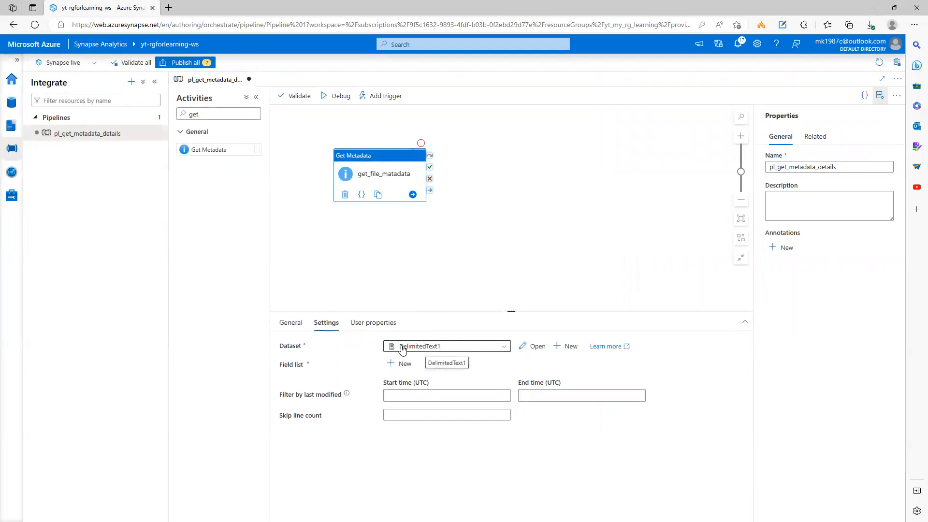
- Open the activity's dataset and rename it as ds_get_file_metadata
click(534, 346)
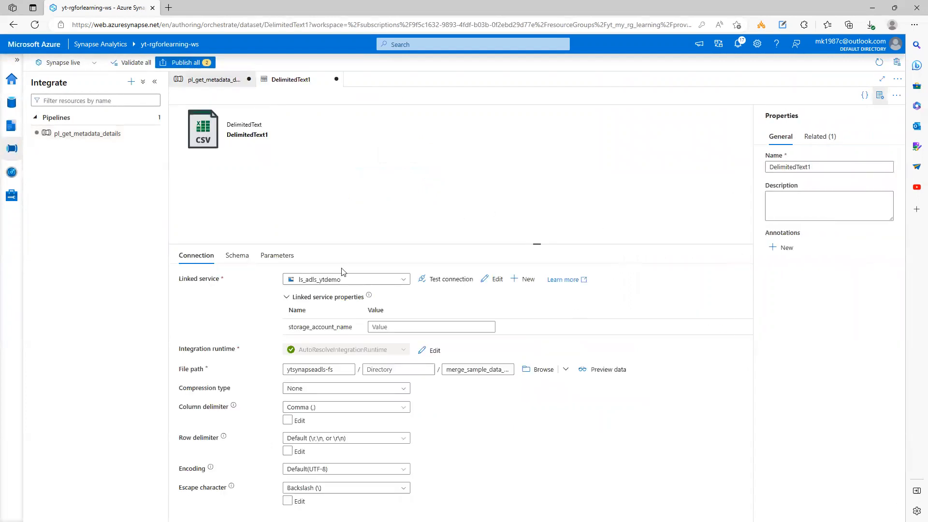
drag(824, 167, 751, 172)
text(ds)
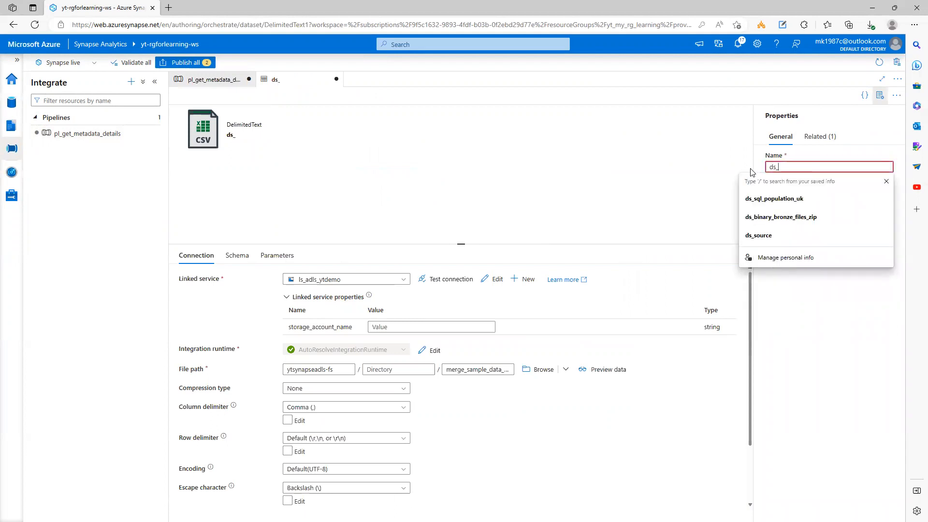
text(_get_)
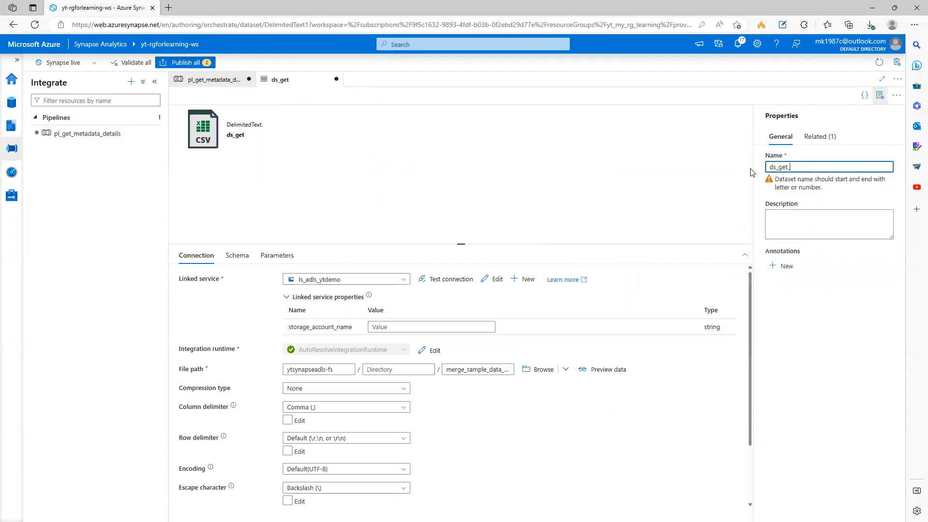
text(file_metadata)
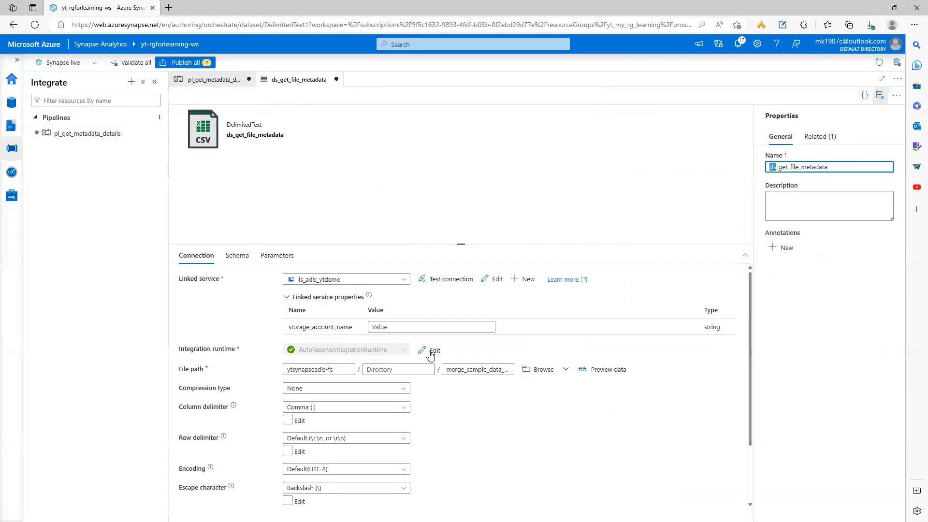
- Set the dataset's storage_account_name linked service property to ytsynapseadls, checking the name in the open text note
drag(289, 327, 353, 328)
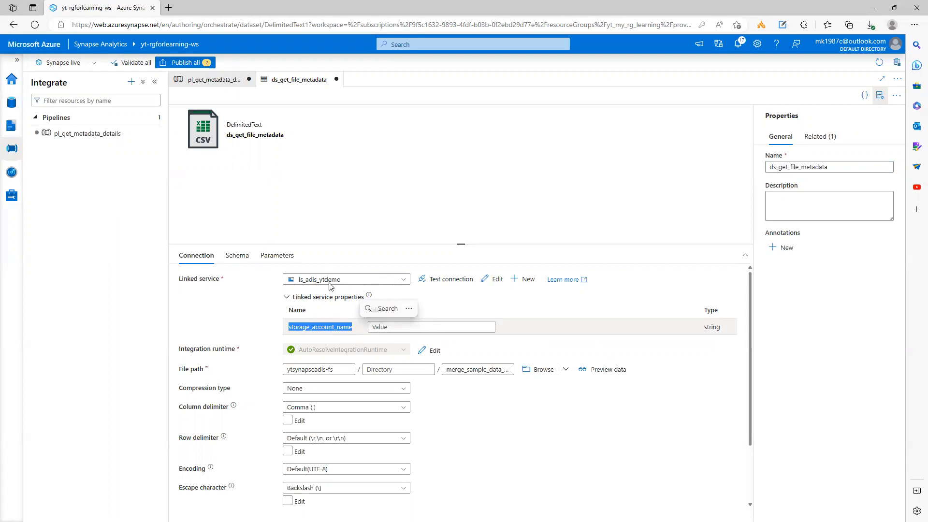
click(389, 327)
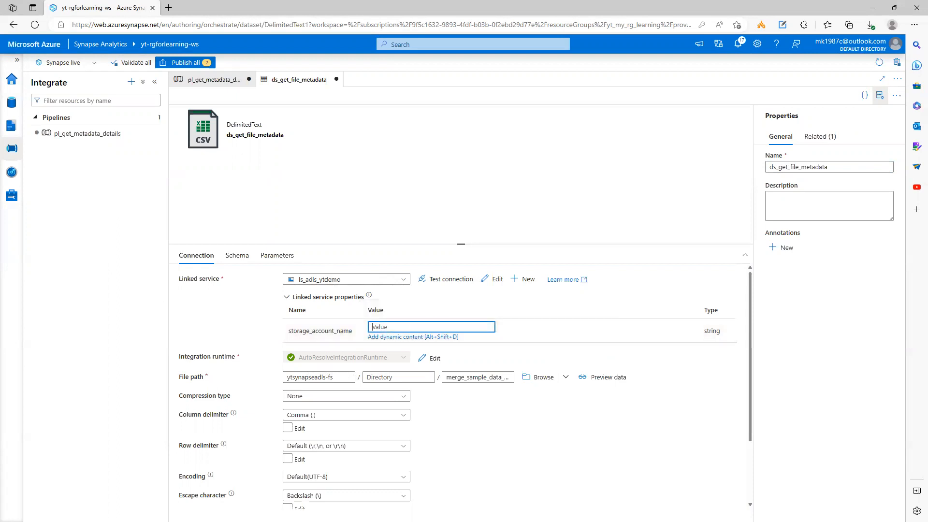
key(alt+Tab)
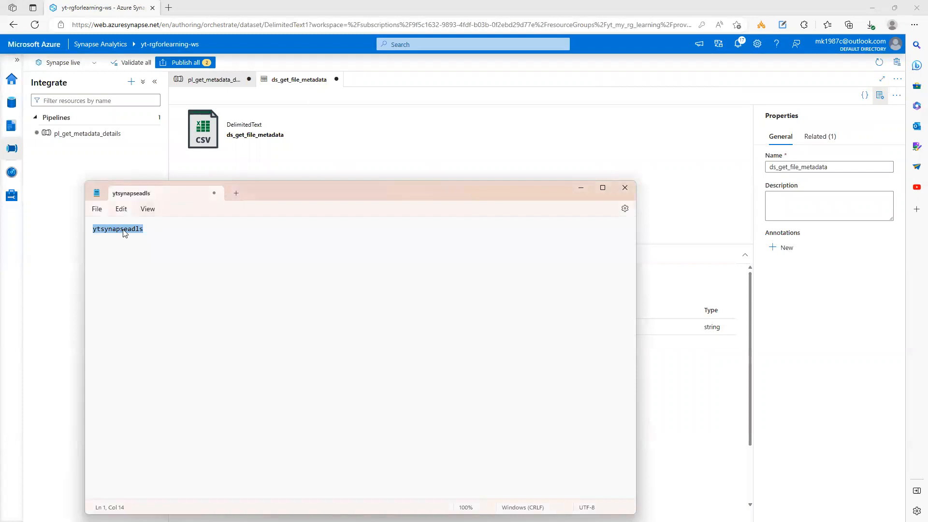
click(579, 190)
text(ytsynapseadls)
click(317, 315)
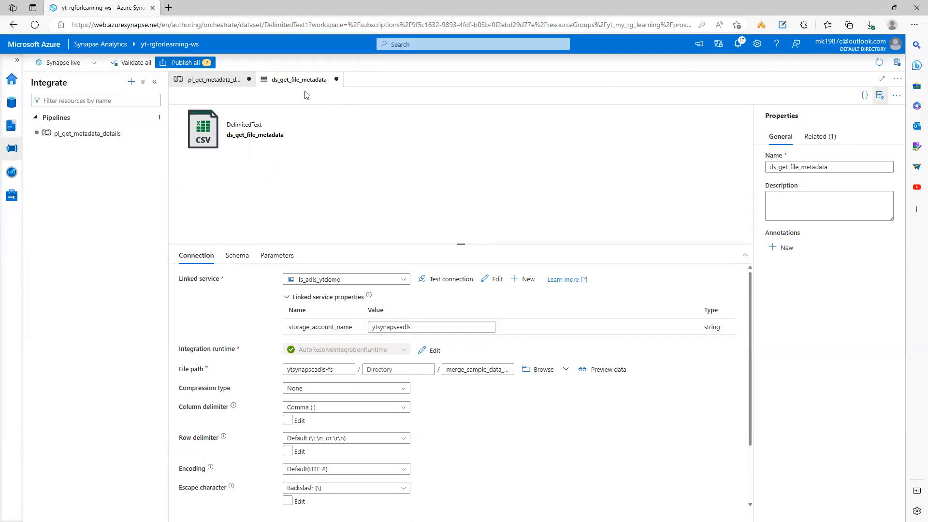
- Return to the pl_get_metadata_details pipeline and add Column count to the Get Metadata activity's field list
click(212, 80)
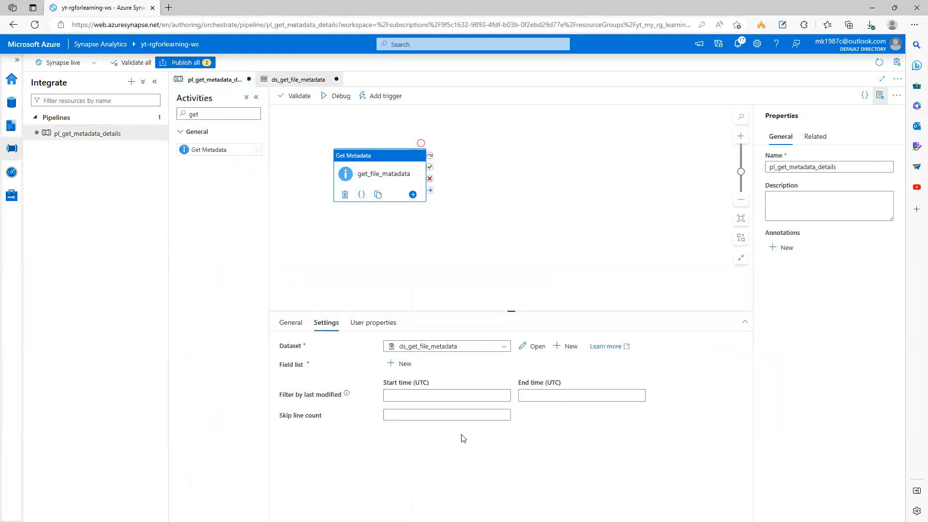
drag(282, 365, 307, 366)
click(307, 366)
click(392, 366)
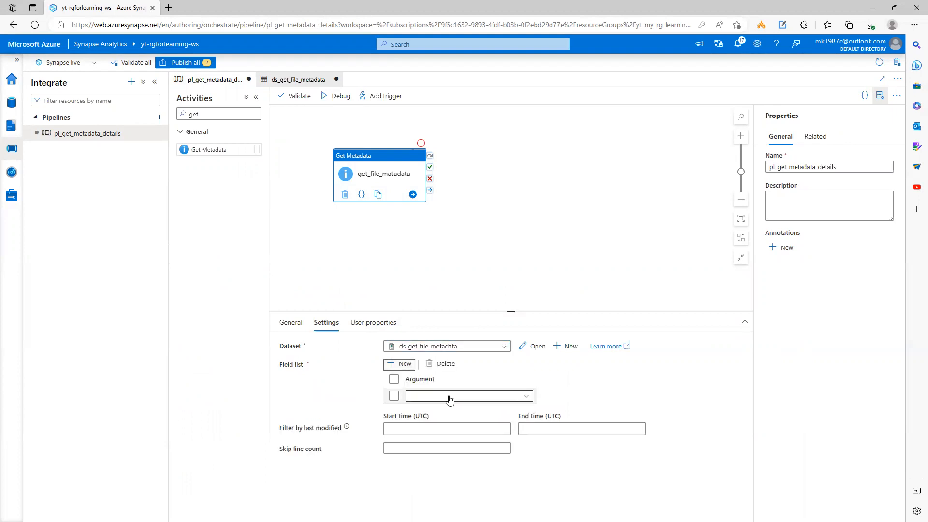
click(484, 396)
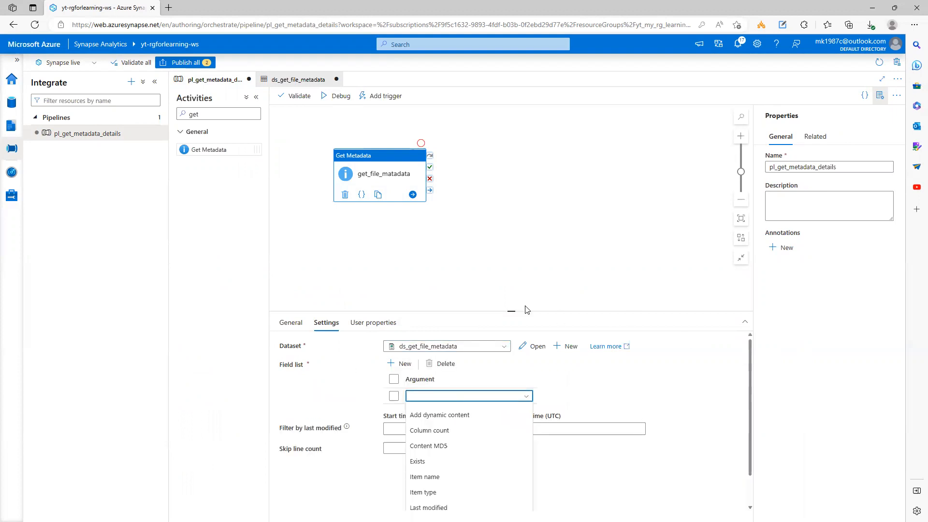
drag(511, 310, 512, 210)
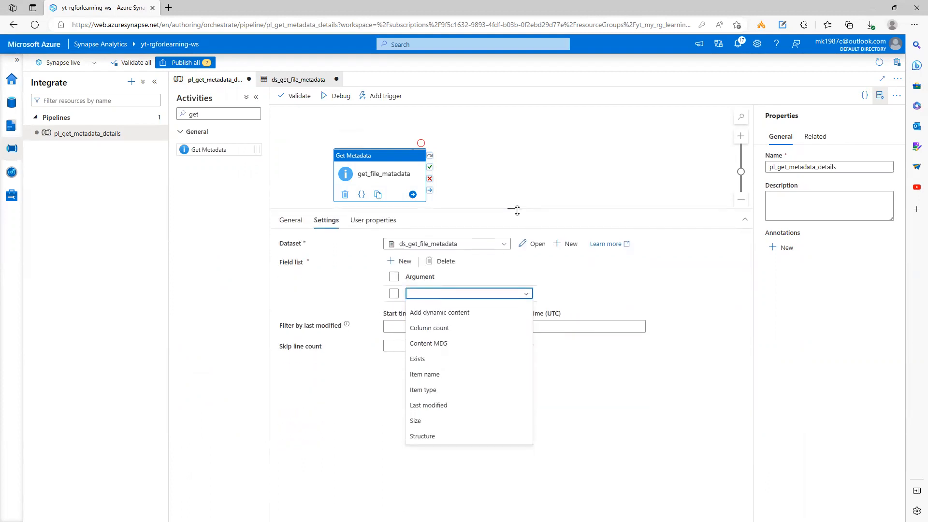
click(429, 330)
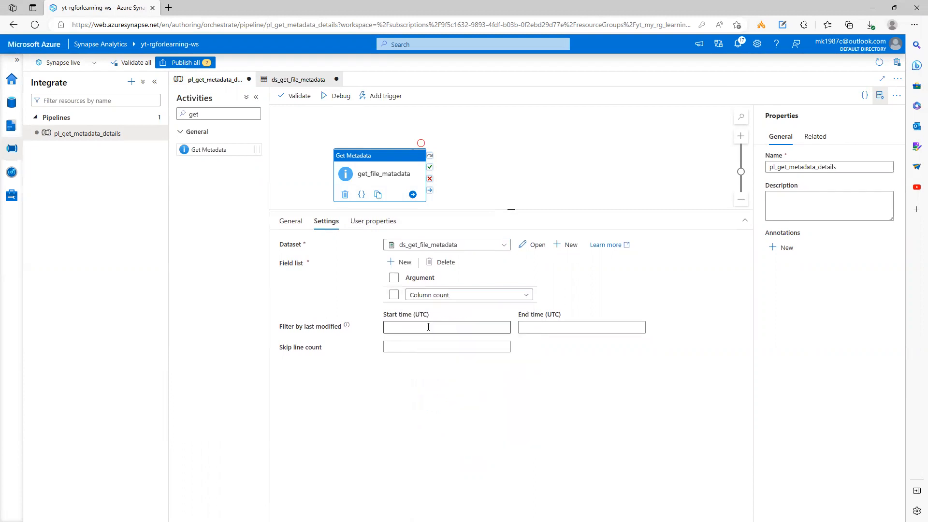
- Add Item name and Size as further arguments in the Get Metadata activity's field list
click(400, 262)
click(452, 311)
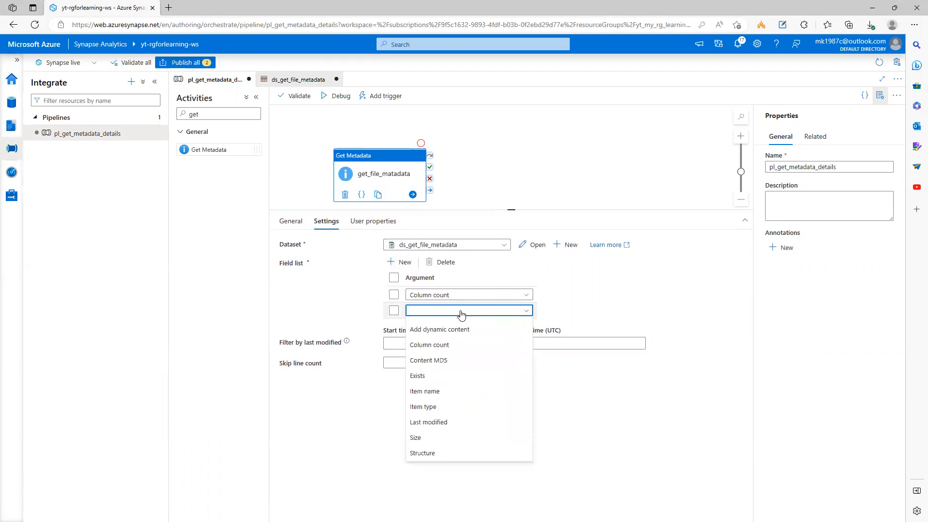
click(440, 391)
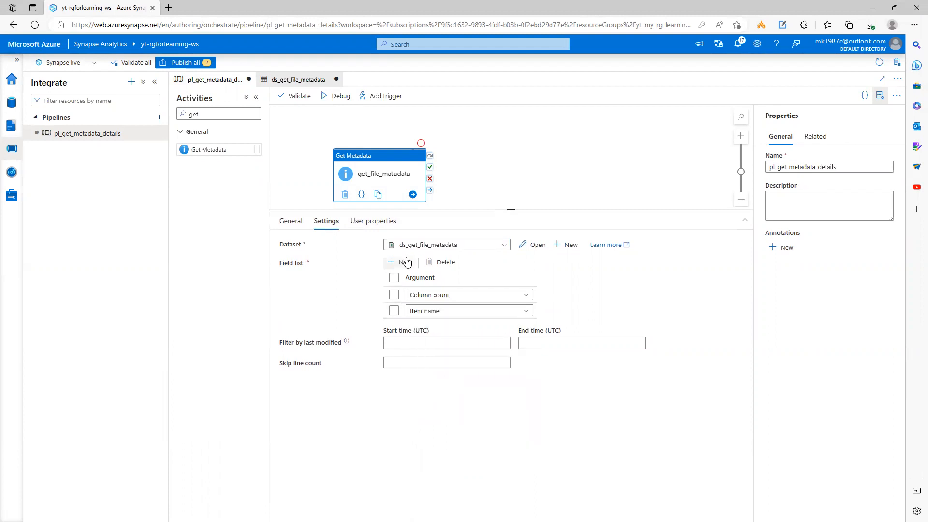
click(406, 263)
click(439, 328)
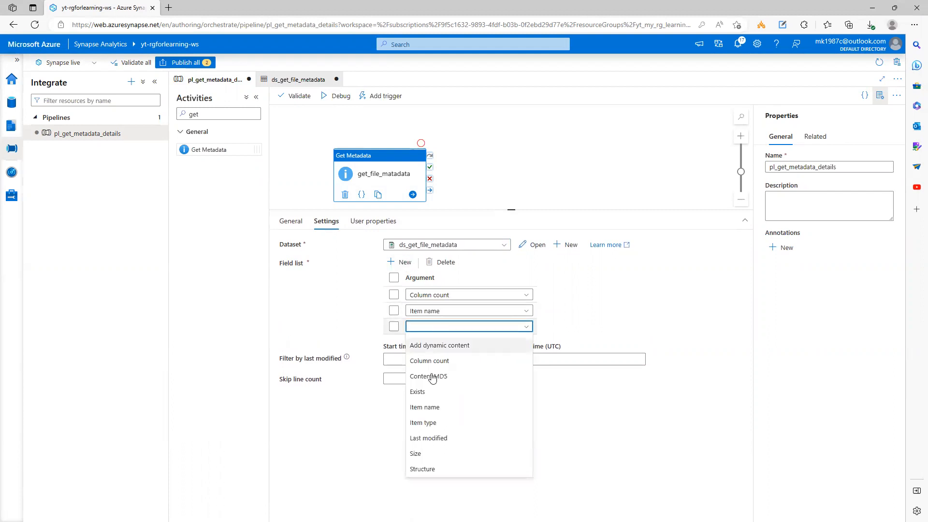
click(430, 455)
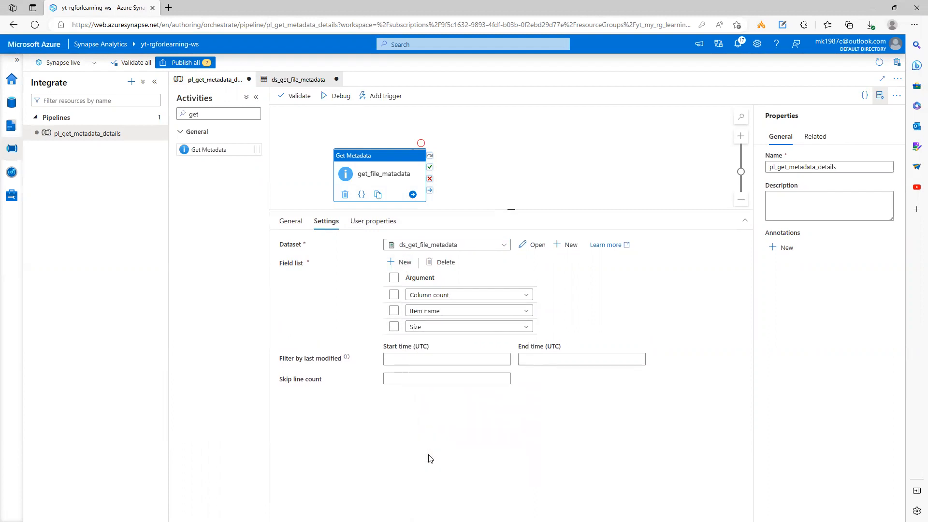
click(405, 264)
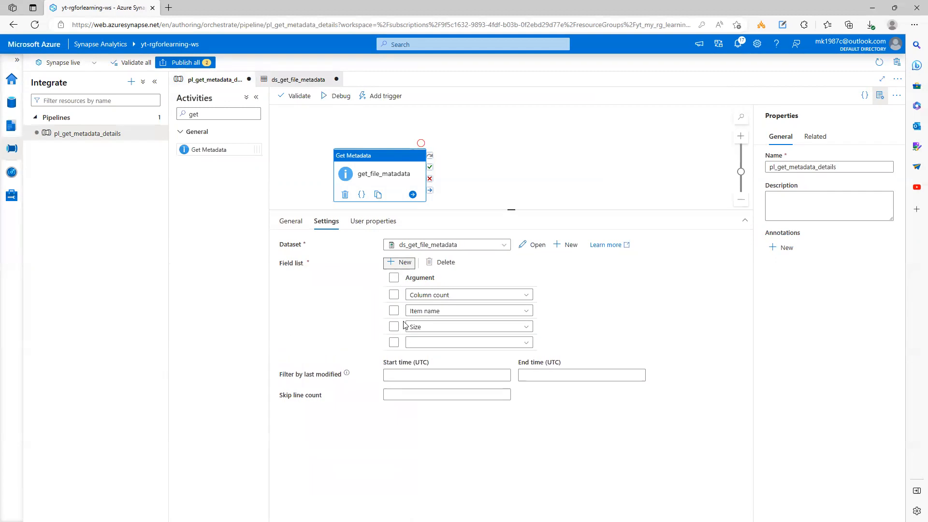
click(446, 344)
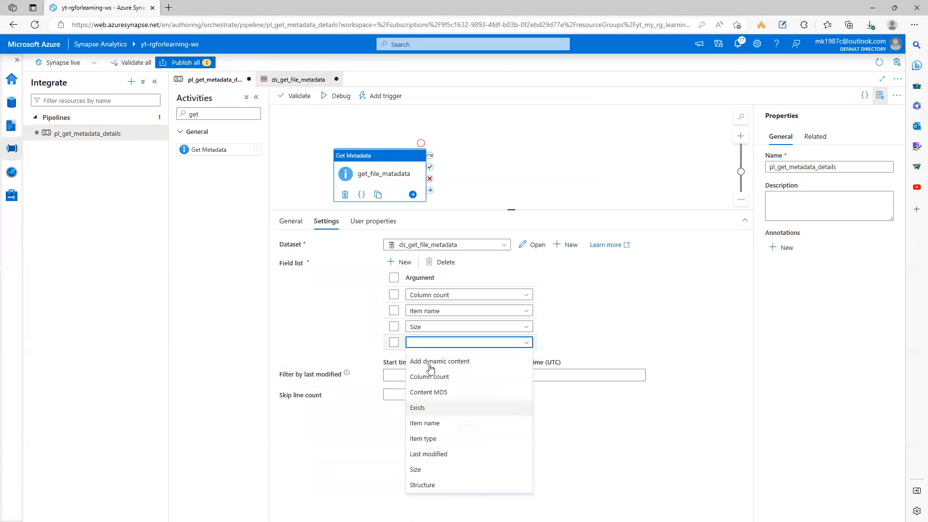
click(394, 343)
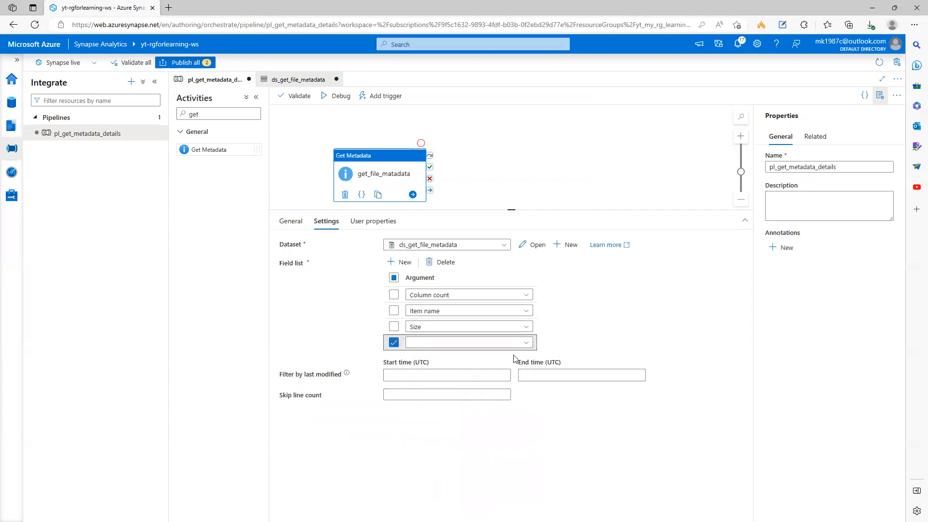
click(446, 262)
- Add three Set variable activities stacked beside the Get Metadata activity and connect its success output to each of them
drag(511, 210, 511, 307)
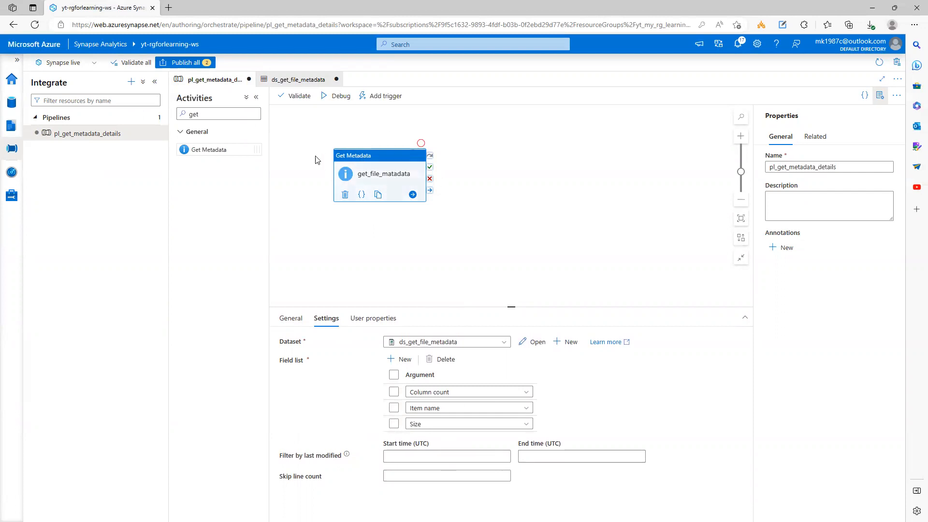
click(203, 113)
text(set)
drag(219, 149, 573, 129)
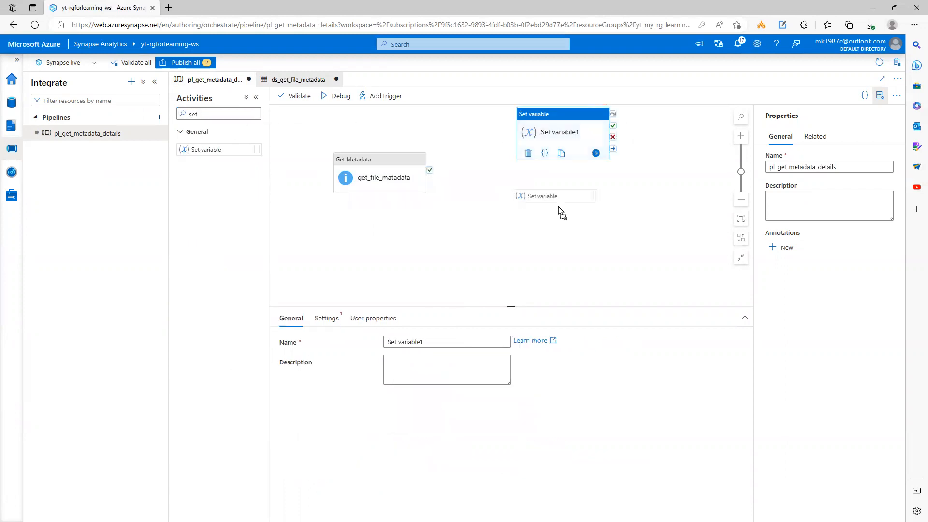
drag(558, 207, 560, 205)
drag(227, 149, 574, 247)
click(458, 224)
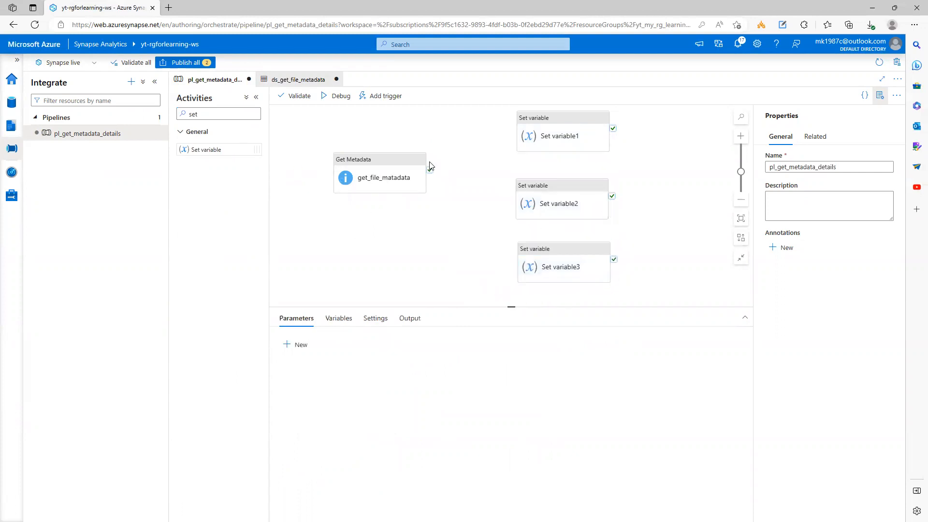
drag(430, 170, 527, 203)
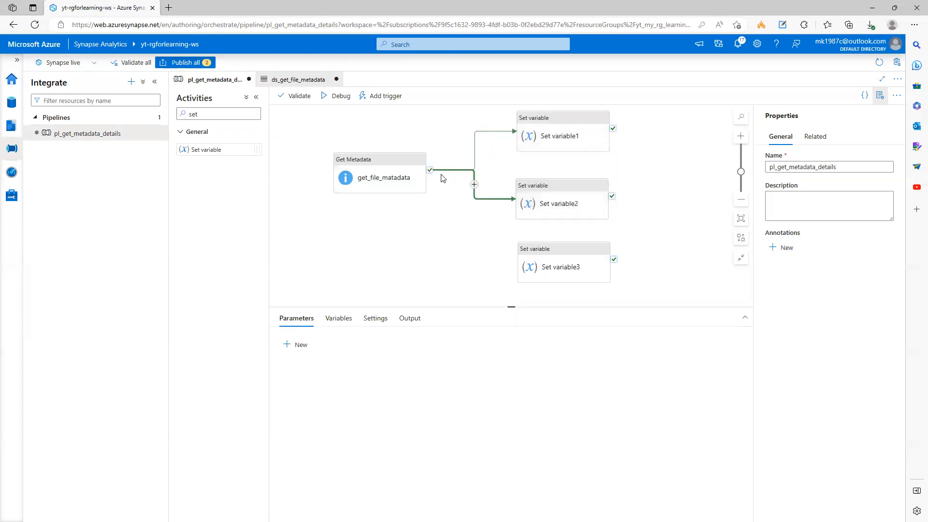
drag(431, 175, 522, 270)
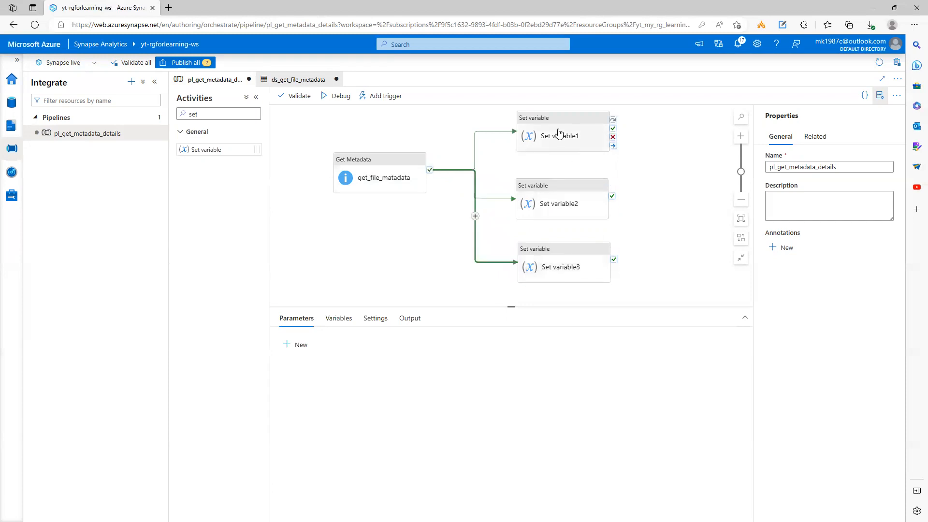
- Check the Get Metadata field list and rename the uppermost Set variable activity as column_count
click(376, 184)
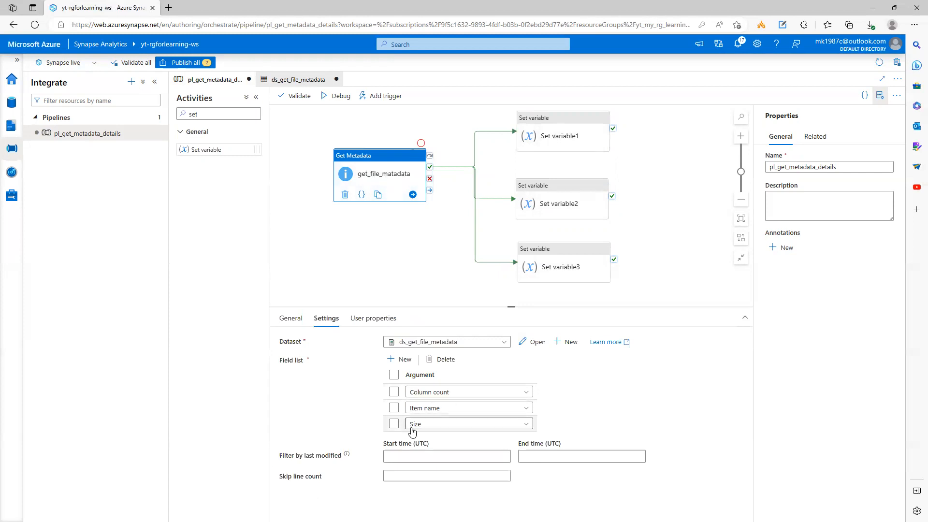
click(554, 139)
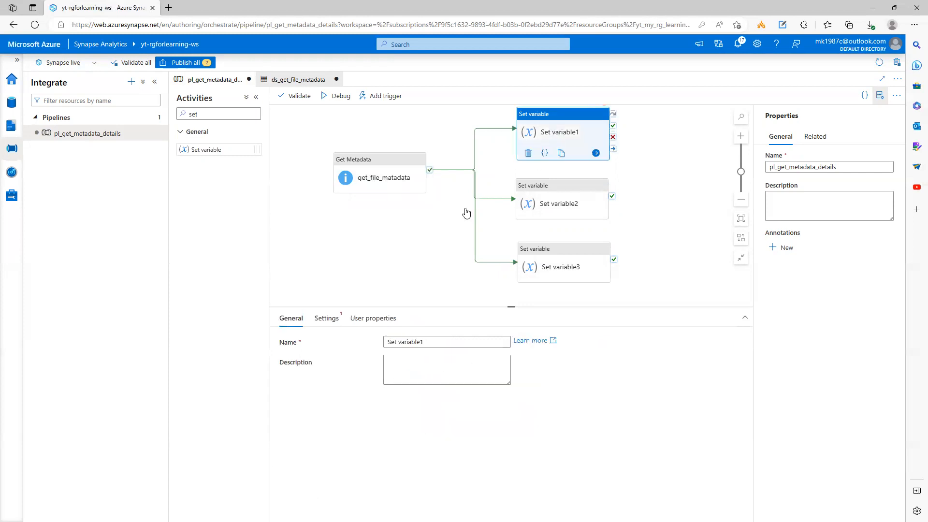
drag(433, 344, 371, 349)
text(coul)
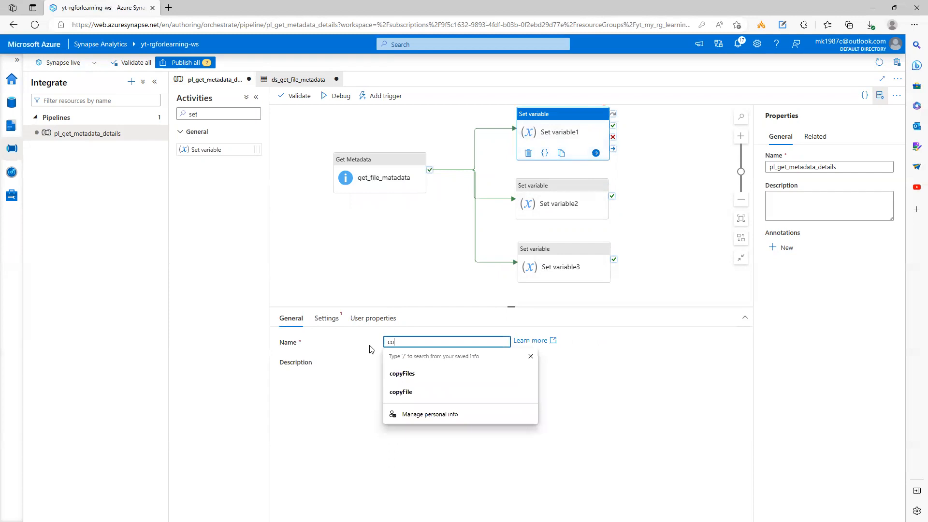
key(BackSpace)
key(BackSpace)
text(lumn_count)
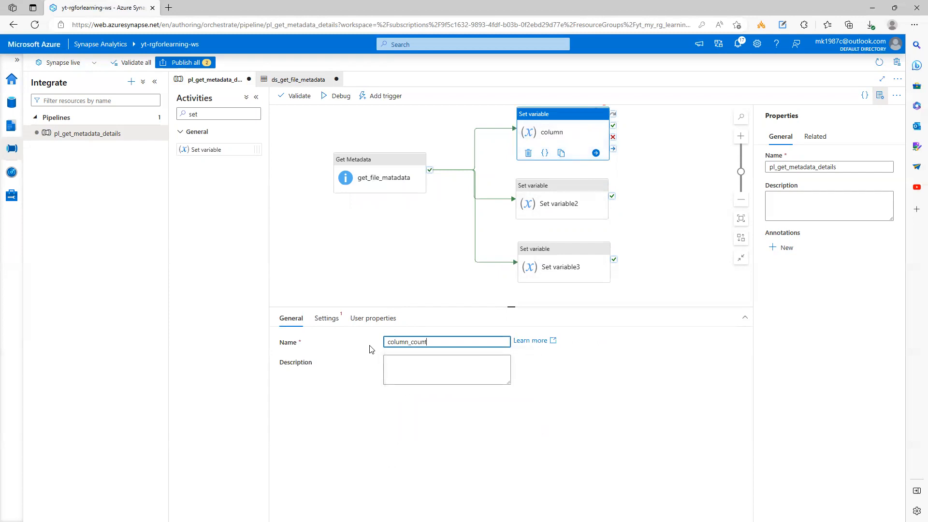
- Rename the middle Set variable activity as size and the lowest one as name
click(555, 201)
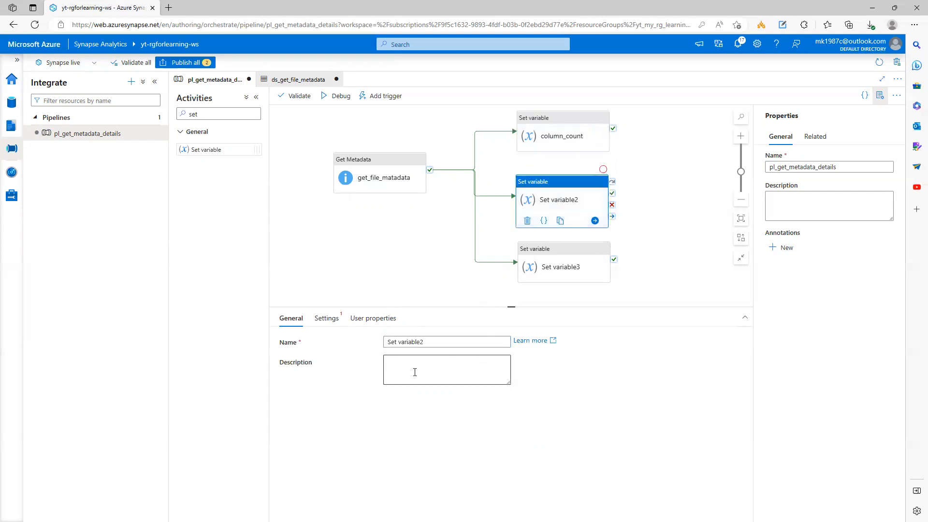
drag(503, 342, 373, 342)
text(size)
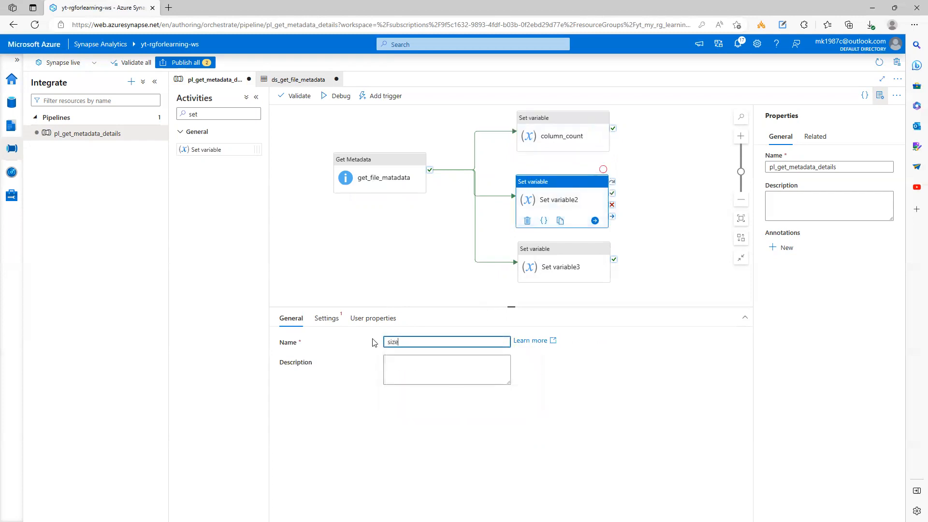
click(558, 268)
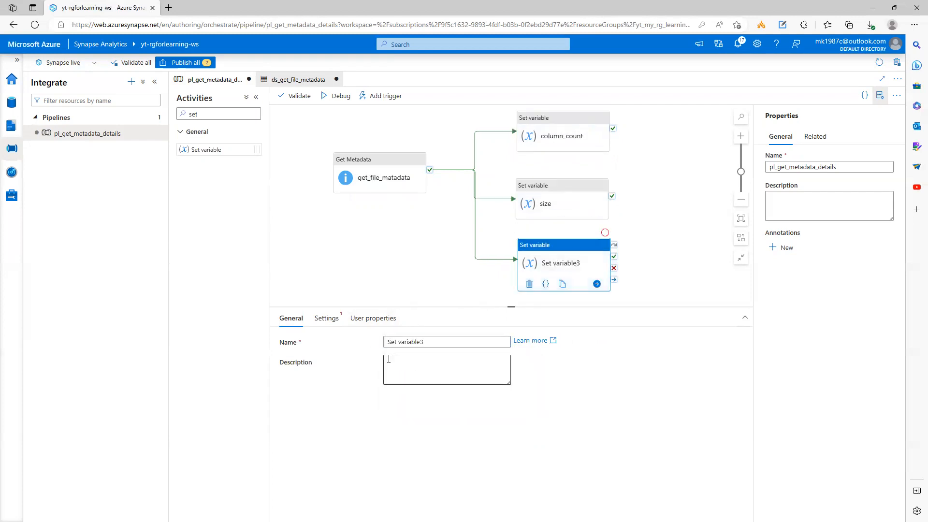
drag(503, 342, 359, 344)
text(name)
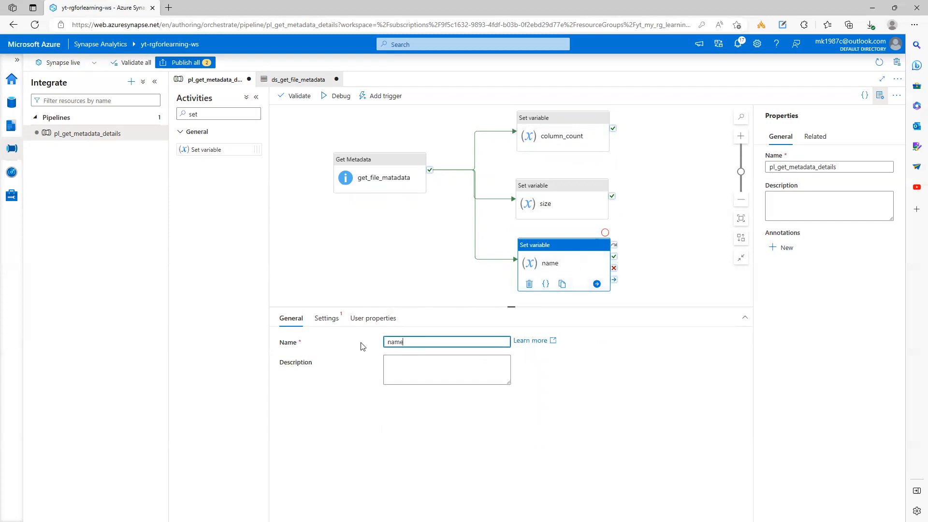
click(420, 254)
- Create a String pipeline variable named count for the column_count activity to set
click(544, 147)
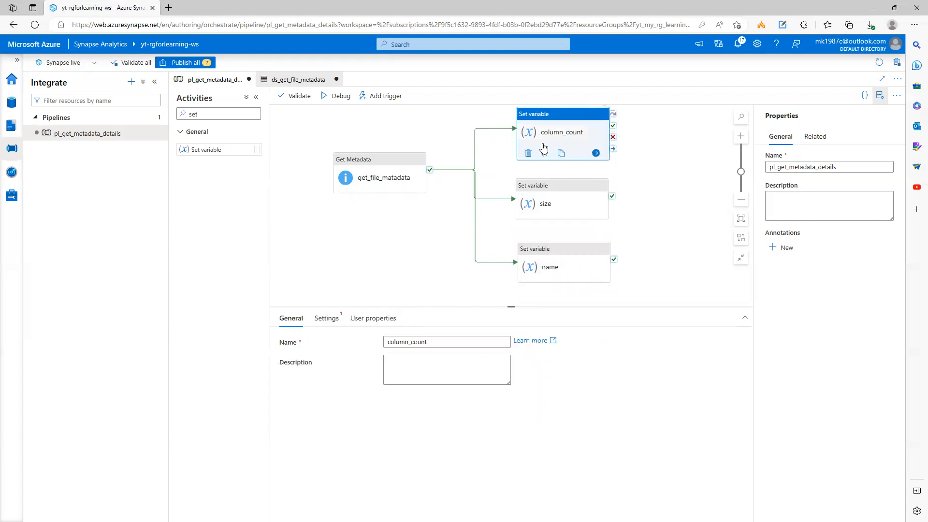
click(326, 318)
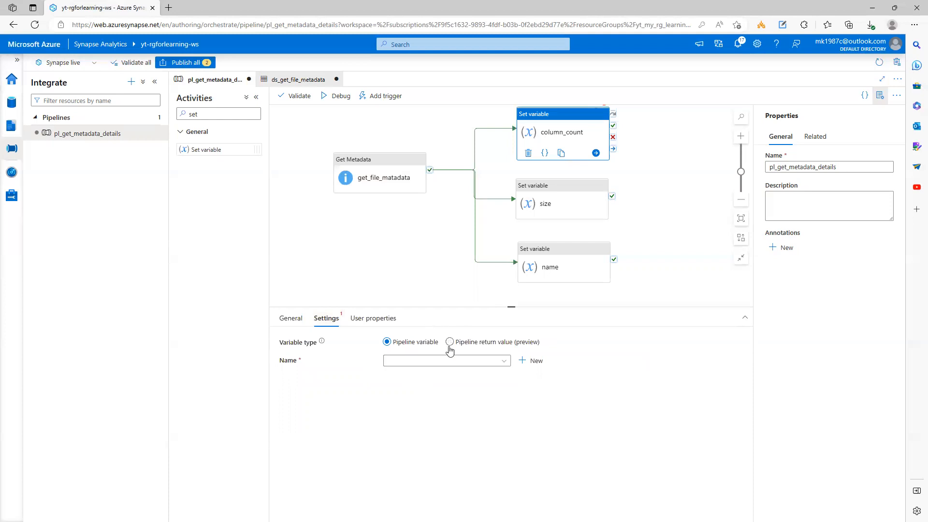
click(425, 368)
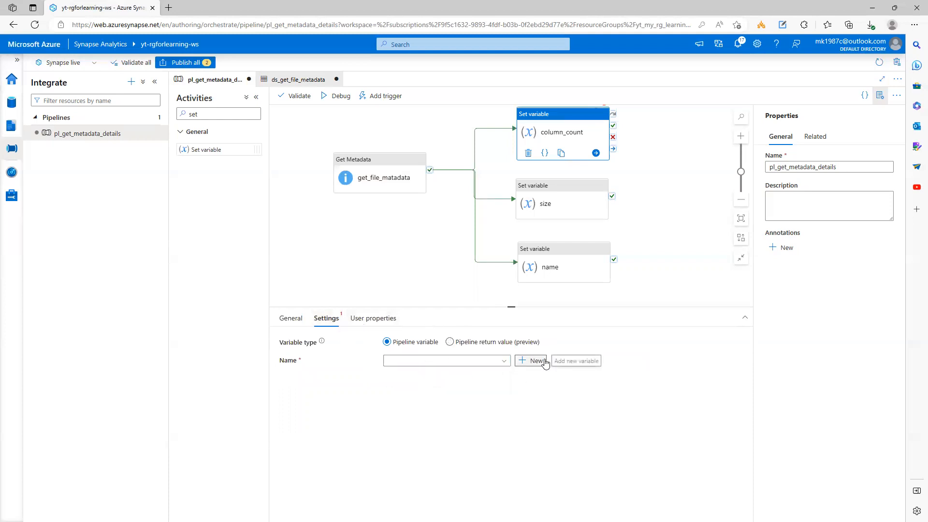
click(528, 360)
click(487, 220)
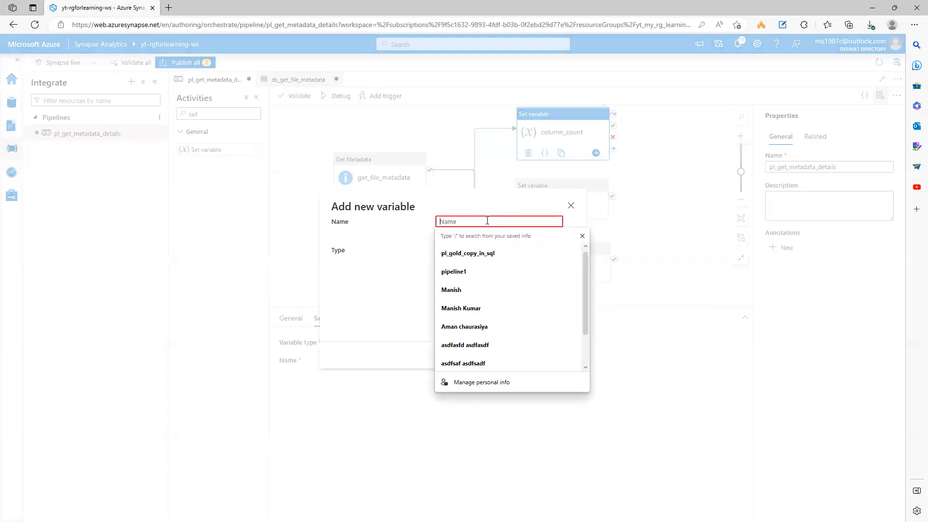
text(count)
click(494, 241)
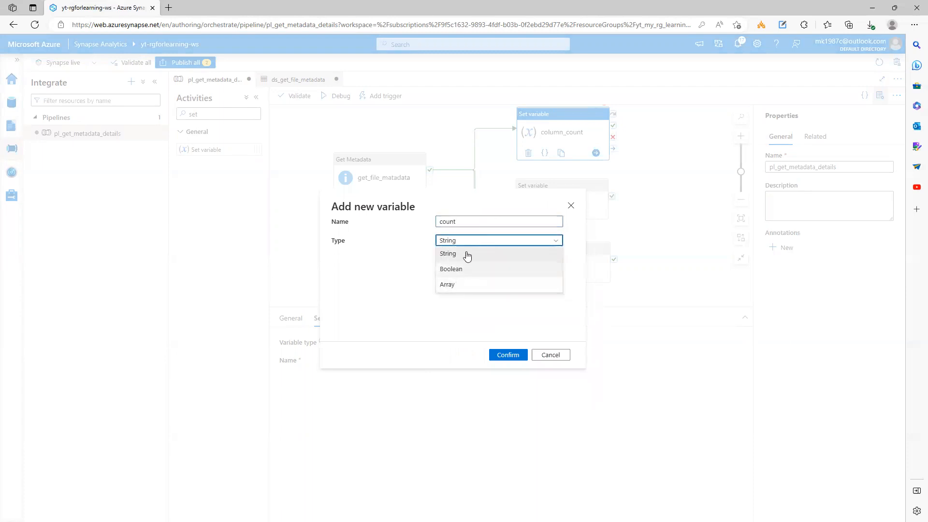
click(466, 254)
click(518, 355)
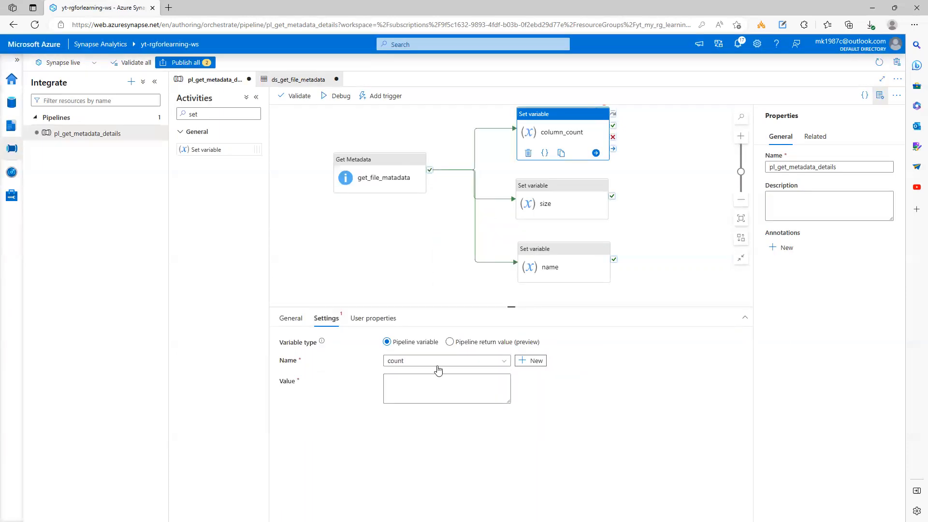
click(406, 380)
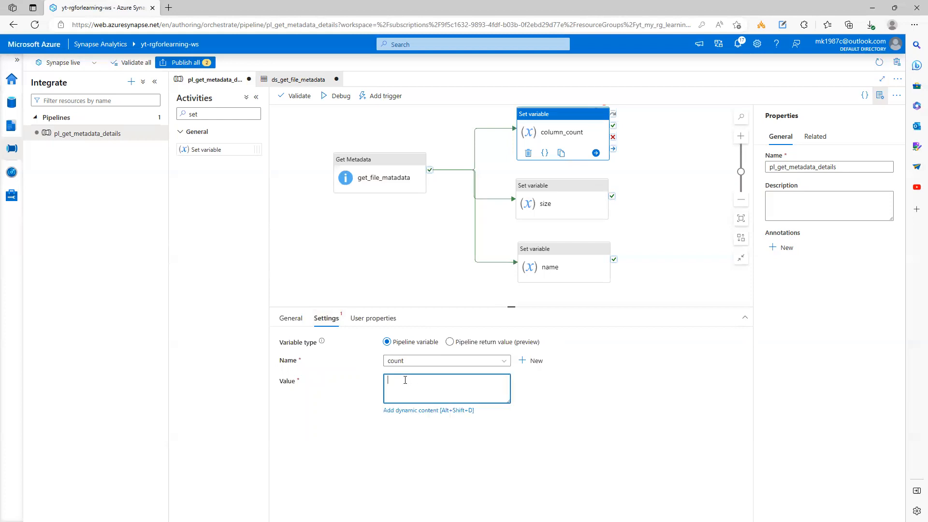
click(415, 411)
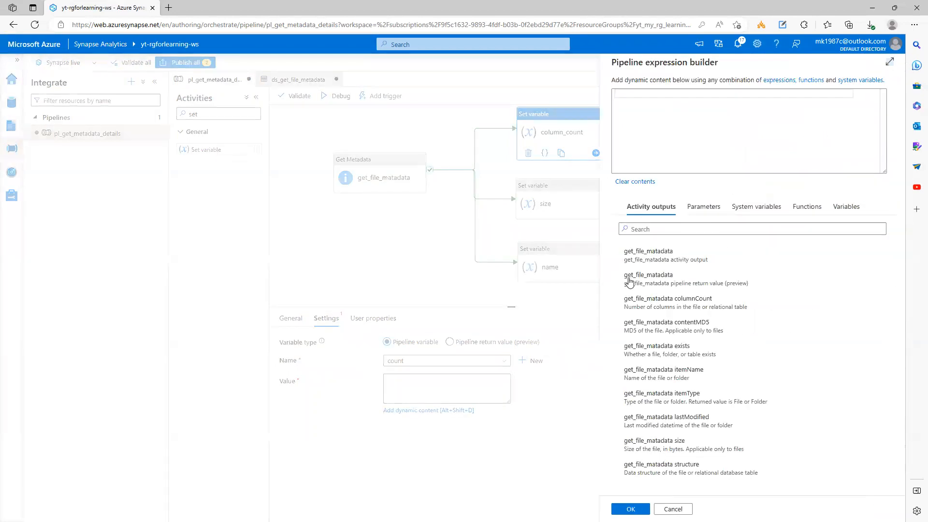
click(678, 300)
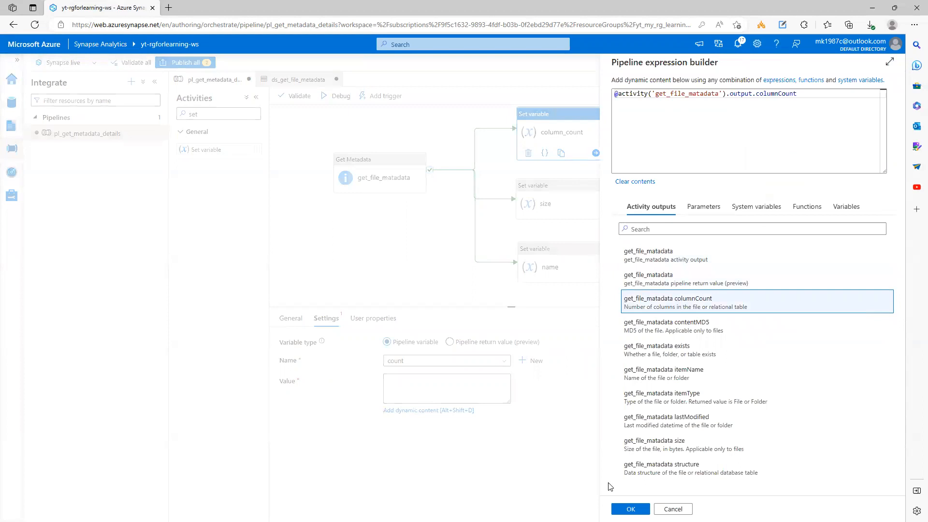
click(630, 509)
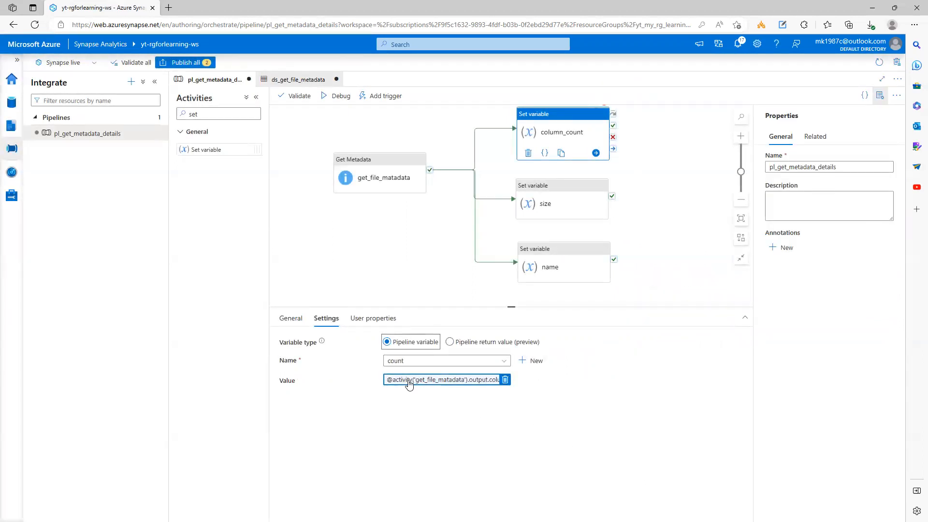
click(367, 250)
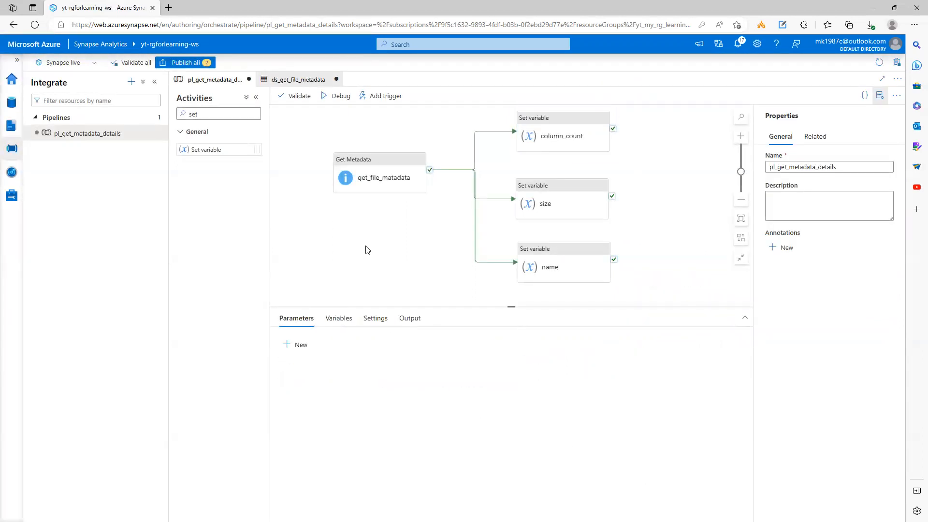
- Create a String pipeline variable named size for the size activity to set
click(548, 201)
click(327, 318)
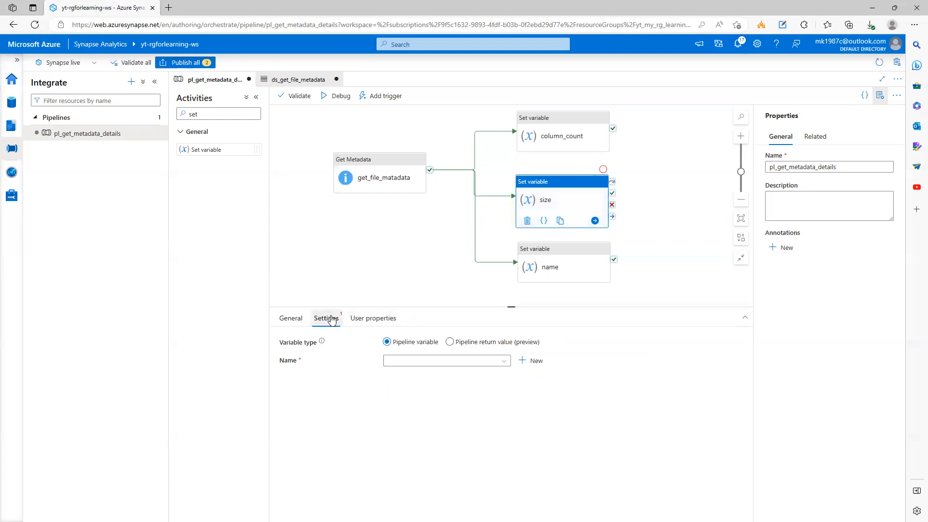
click(532, 361)
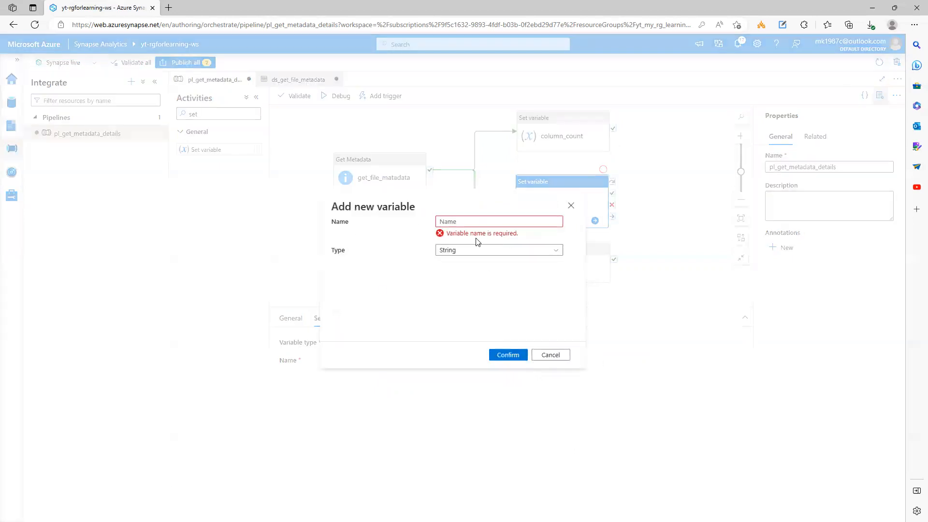
click(459, 222)
text(size)
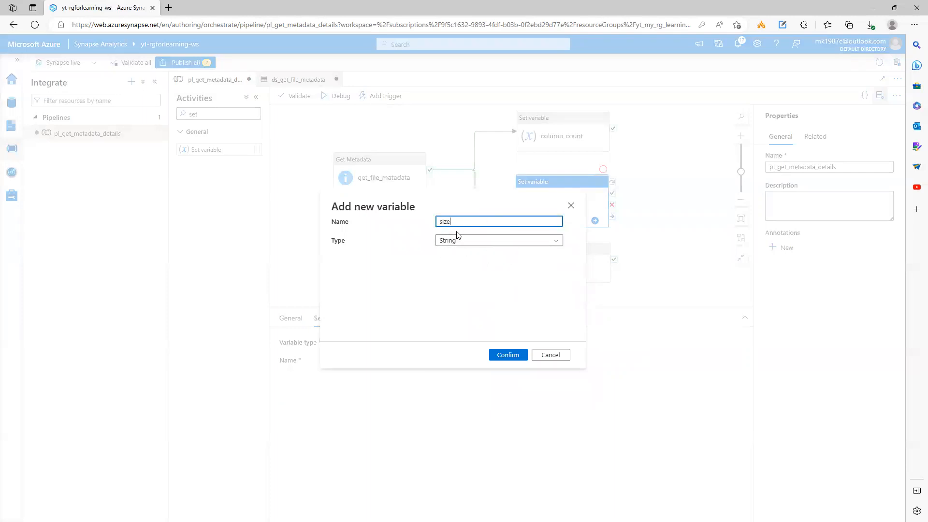
click(506, 355)
- Set the size activity's value to the size output of get_file_matadata as dynamic content
click(466, 380)
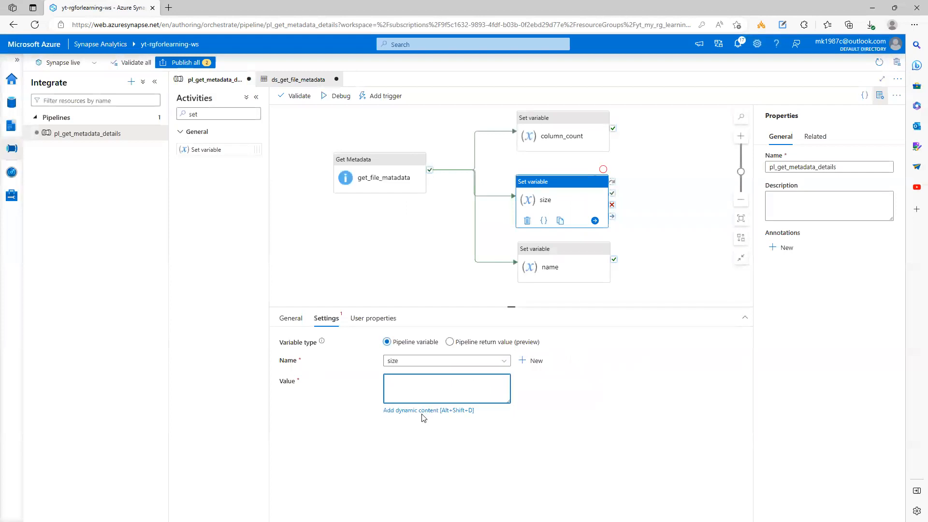
click(417, 411)
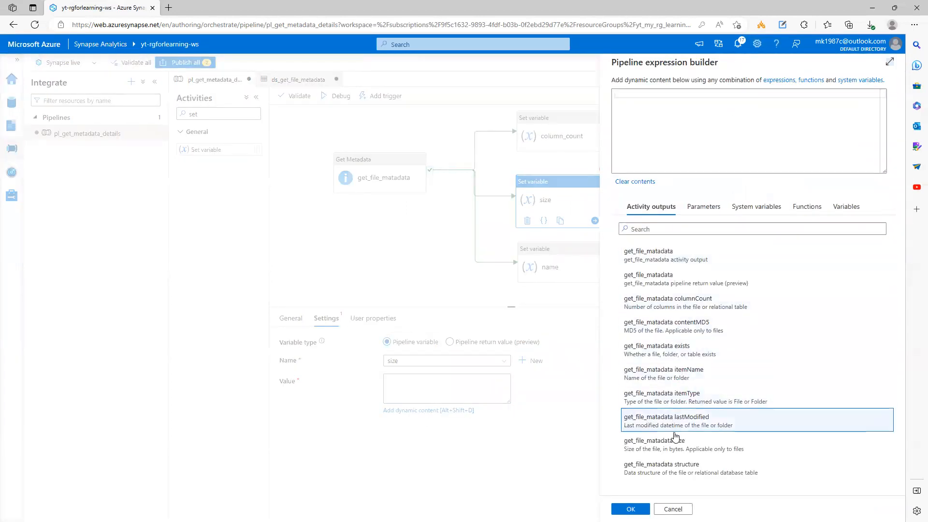
click(675, 441)
click(631, 509)
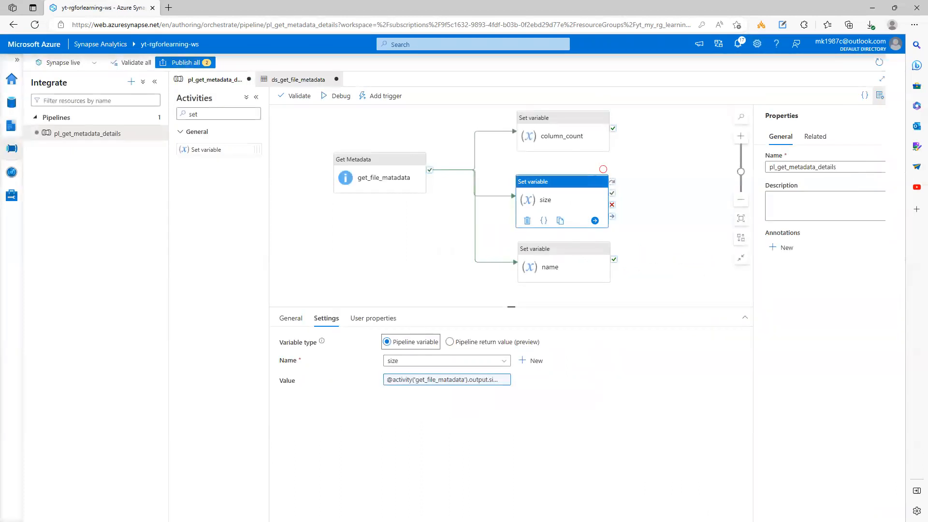
- Create a String pipeline variable named name for the name activity to set
click(561, 261)
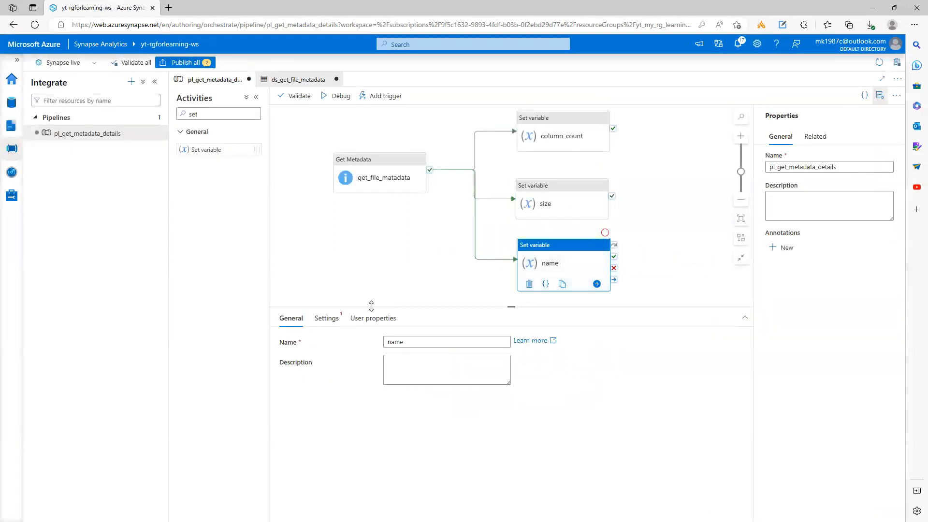
click(327, 318)
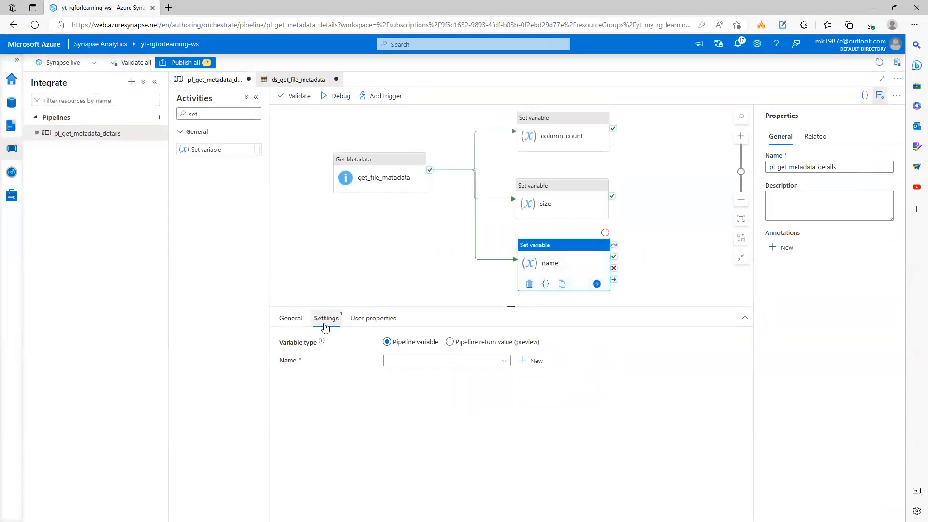
click(534, 361)
click(484, 221)
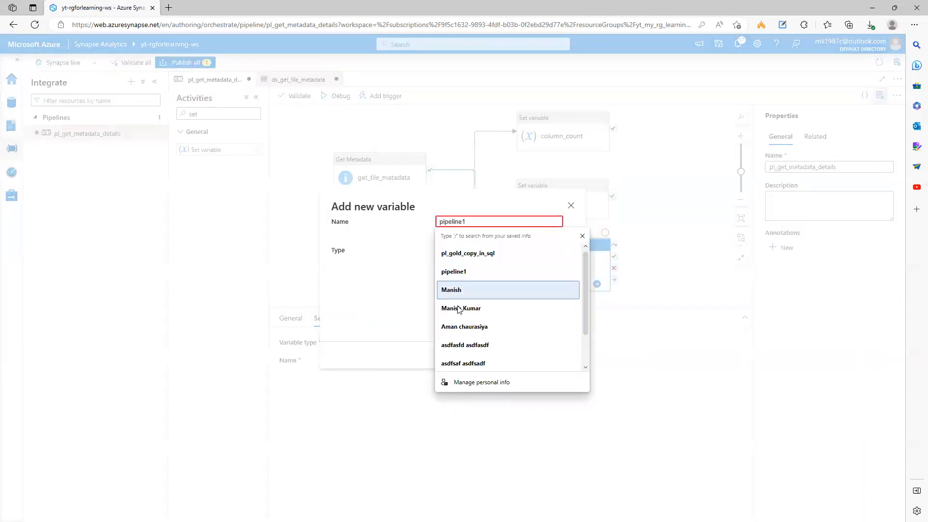
click(435, 195)
click(468, 219)
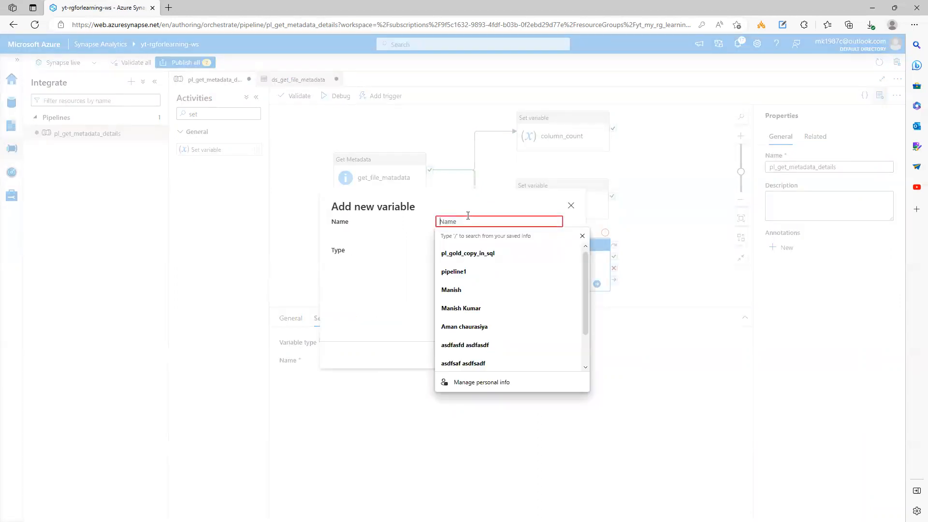
text(name)
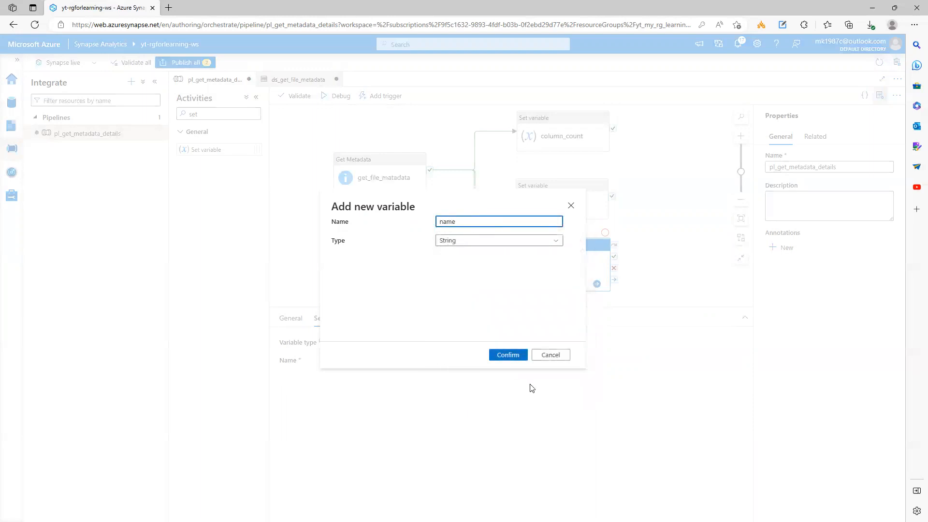
click(509, 357)
click(459, 386)
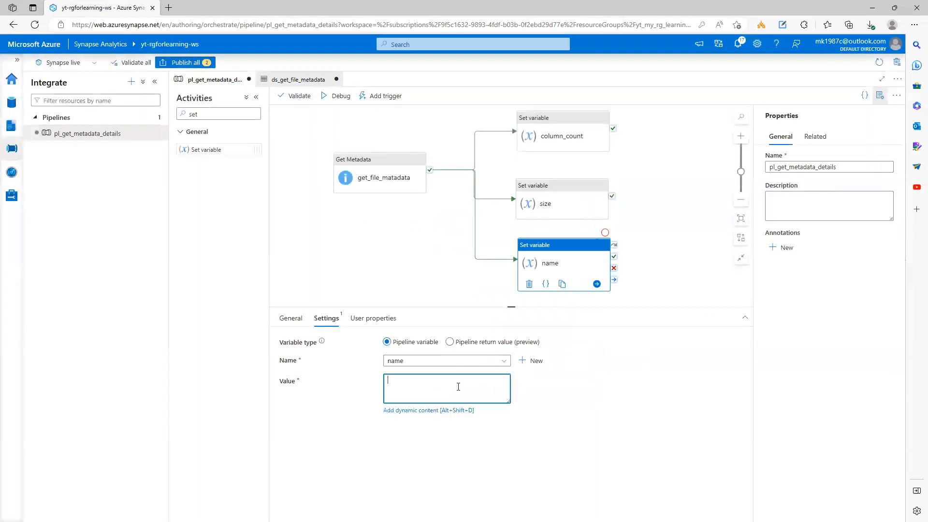
click(414, 411)
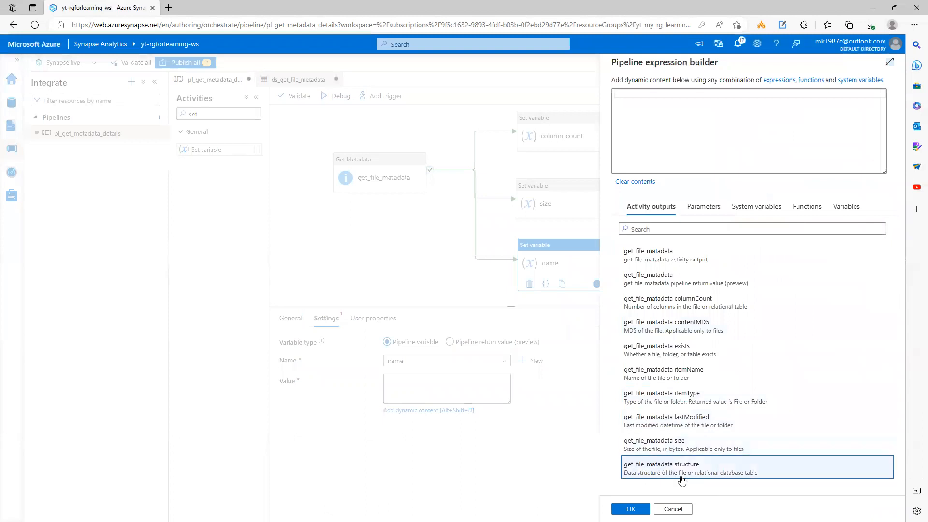
click(689, 371)
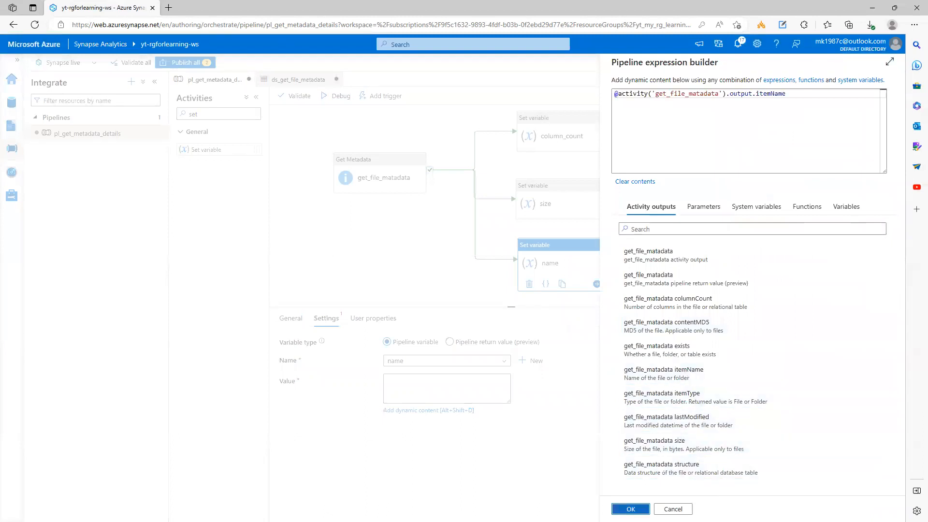
click(631, 509)
click(411, 254)
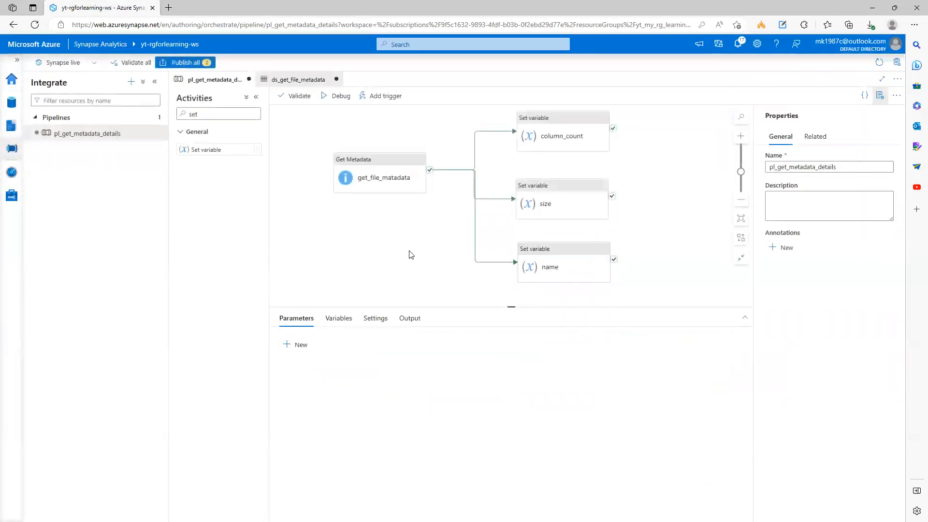
- Check the column_count and size settings and run the pipeline in debug mode, refreshing the run output until every activity has finished
click(556, 137)
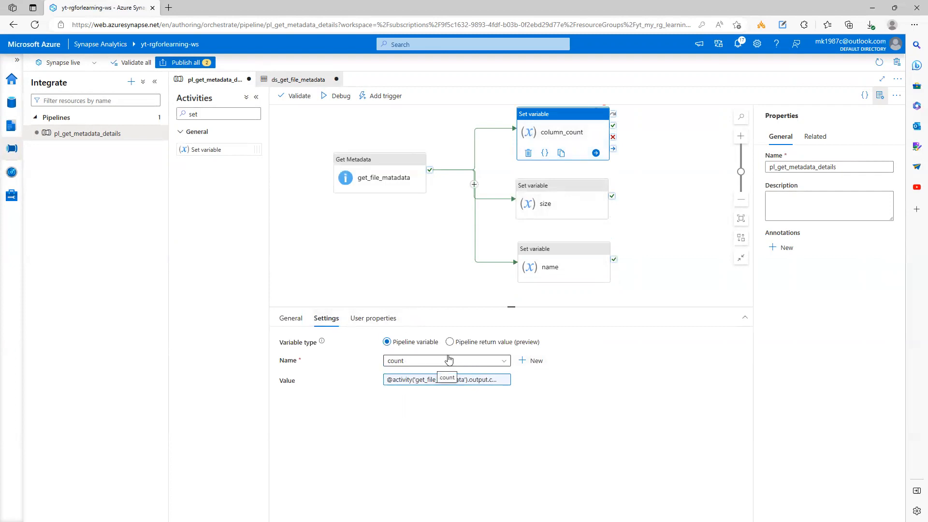
click(573, 206)
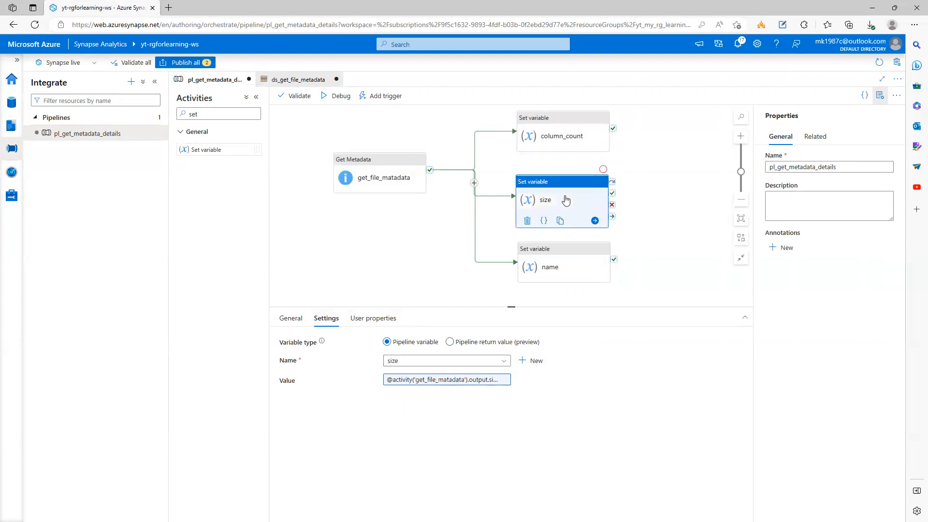
click(392, 264)
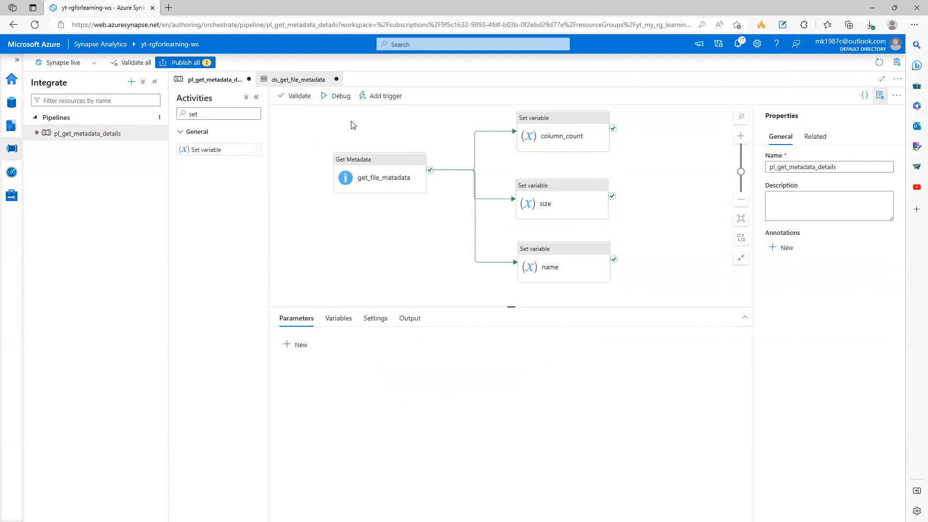
click(338, 100)
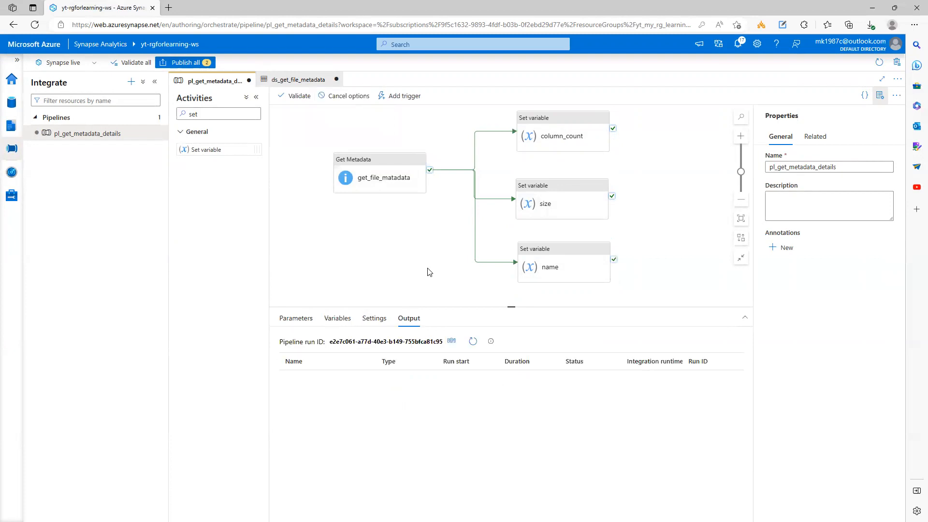
click(471, 344)
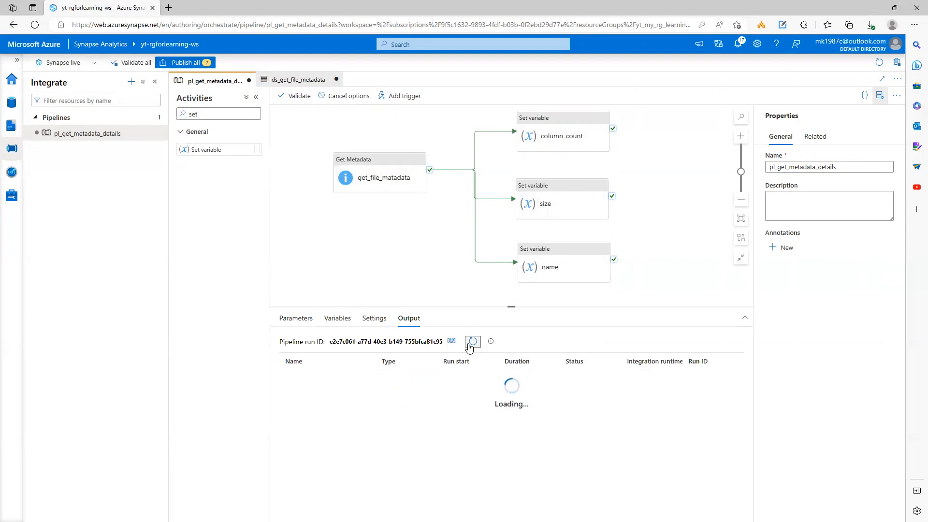
click(472, 342)
click(471, 342)
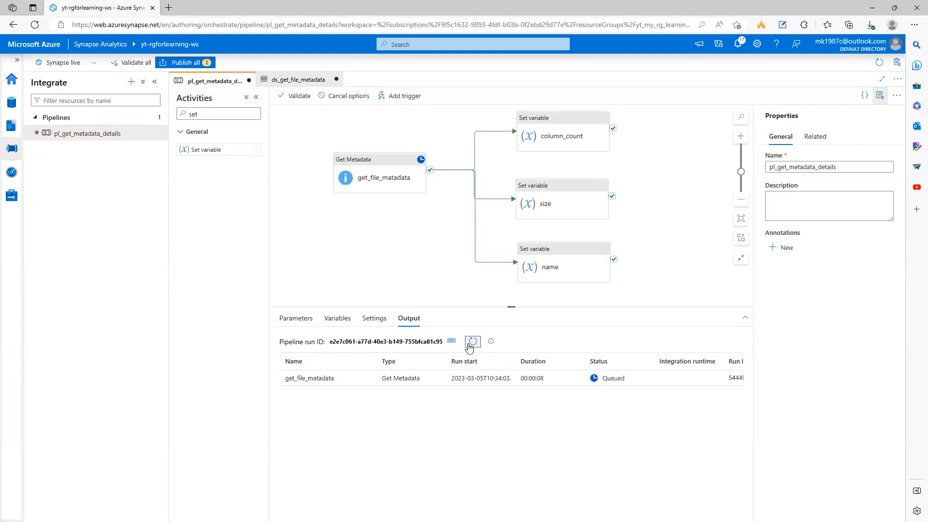
click(471, 342)
click(472, 342)
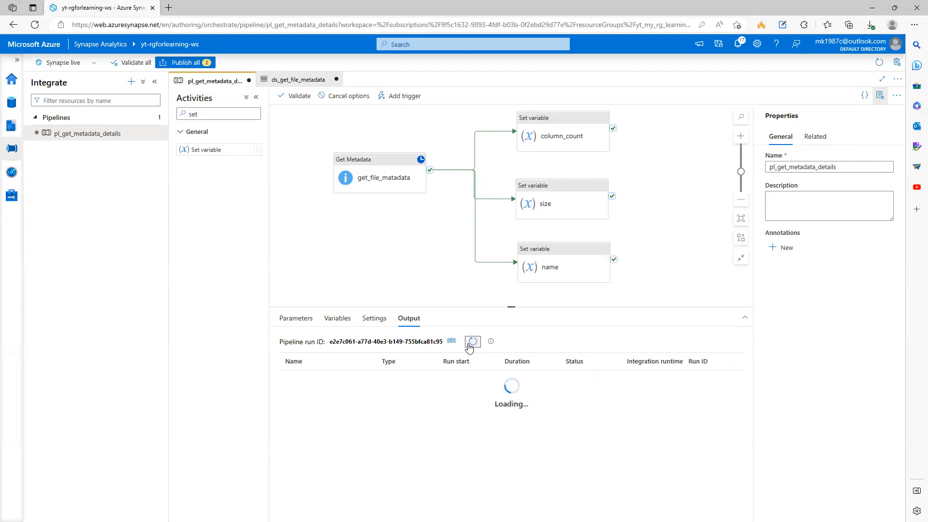
click(472, 342)
click(471, 342)
click(469, 342)
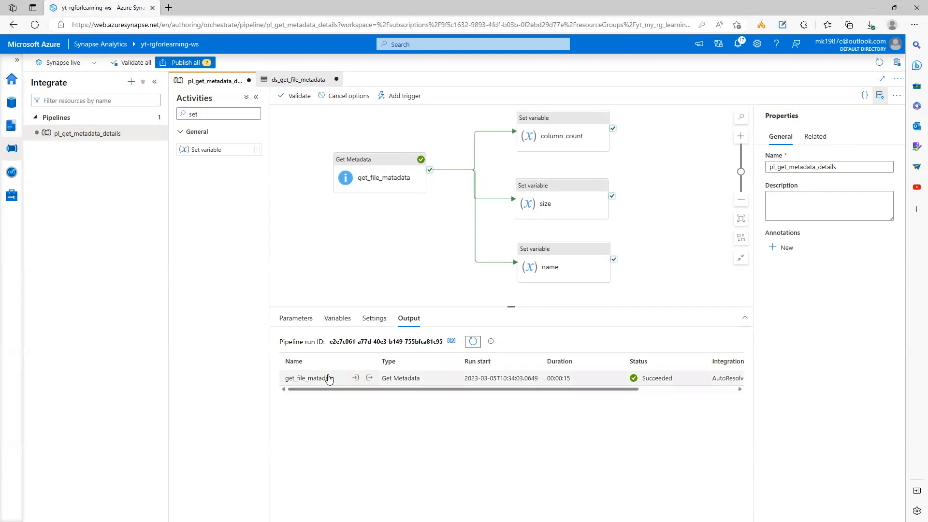
click(296, 320)
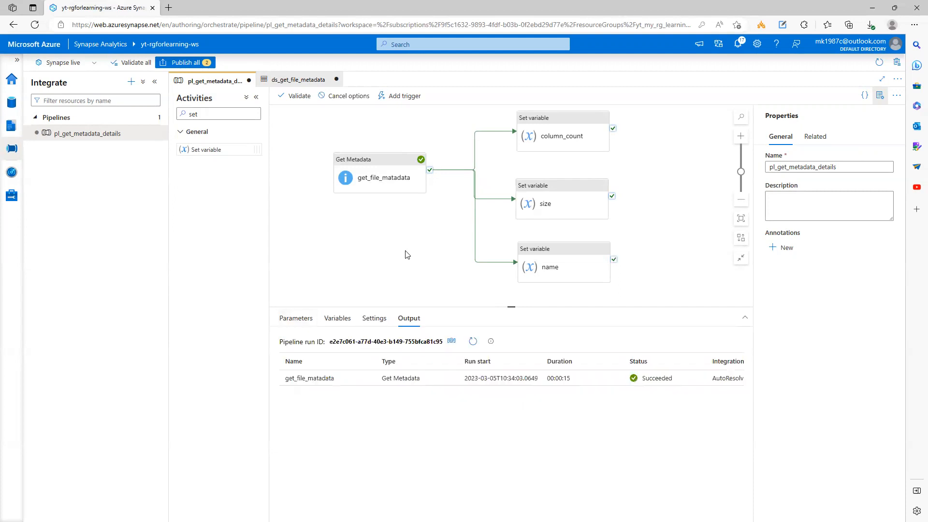
click(416, 321)
click(473, 341)
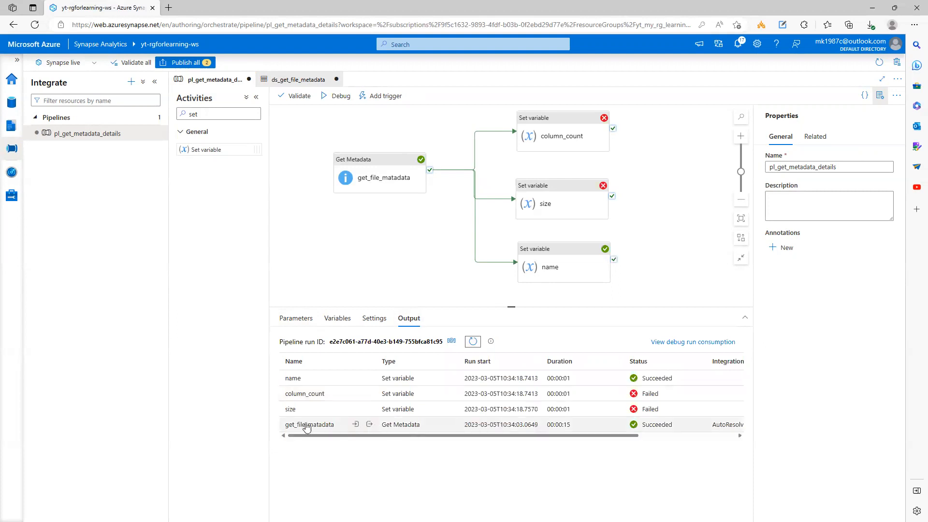
- Examine the itemName, size and columnCount entries in the debug output of the get_file_matadata activity
click(369, 424)
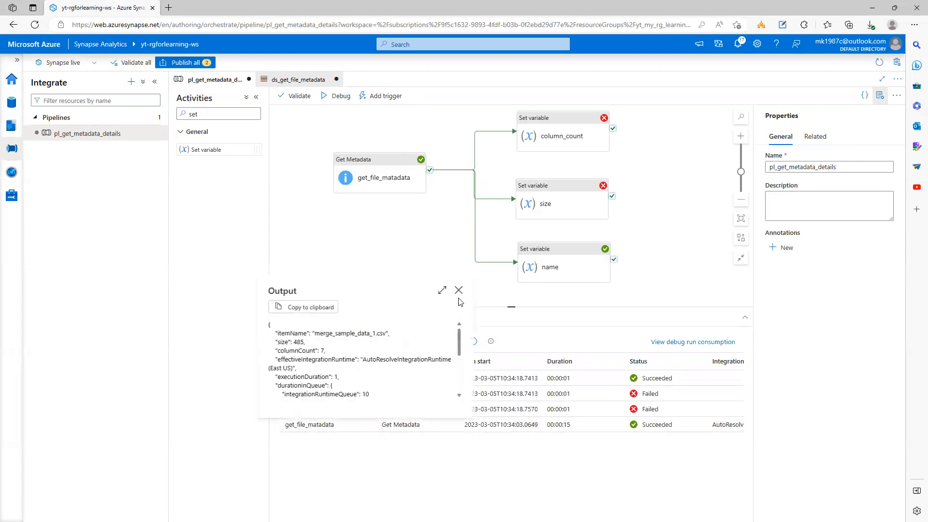
double_click(290, 334)
double_click(285, 342)
click(293, 349)
double_click(294, 350)
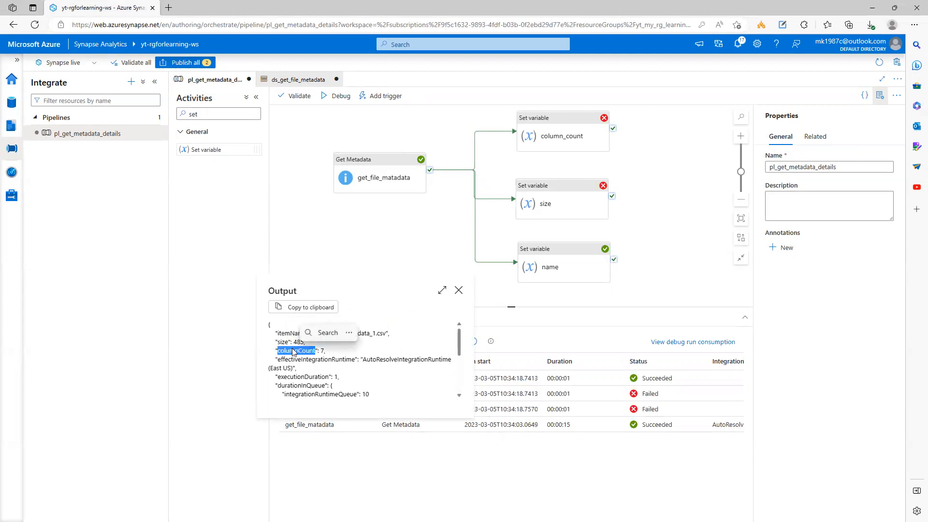
click(458, 290)
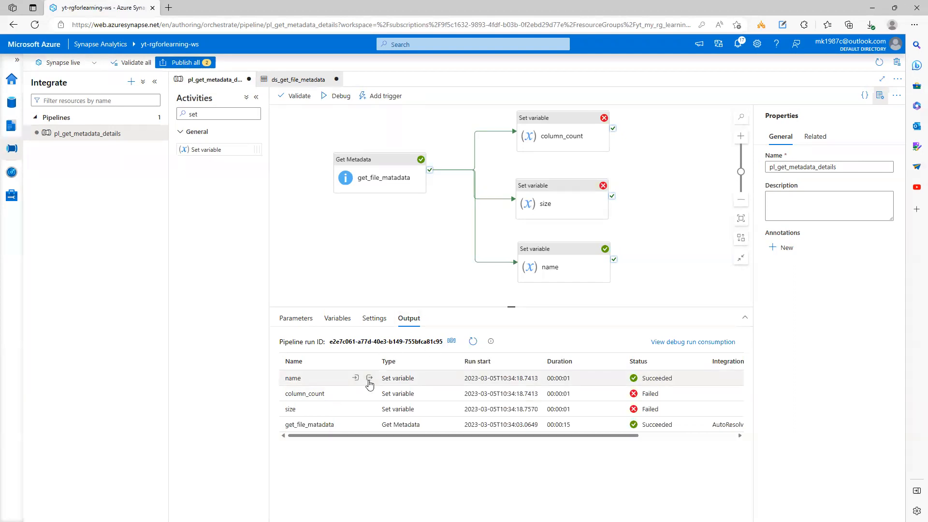
- Inspect the debug output of the name activity and the debug input of the column_count activity
click(369, 379)
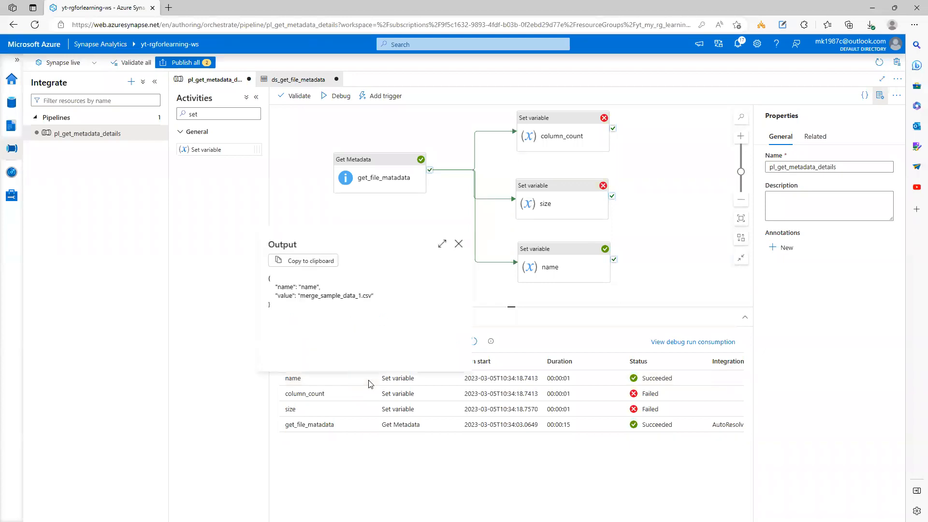
drag(299, 289, 354, 294)
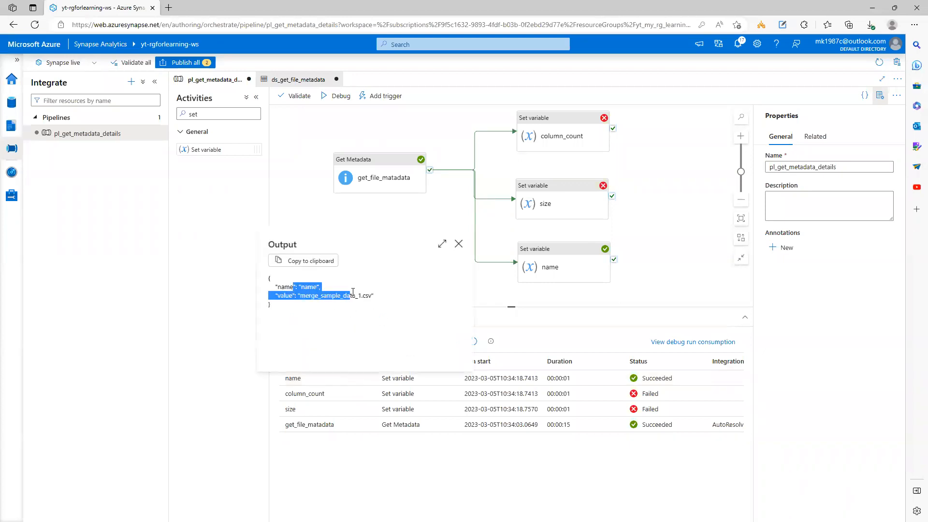
click(461, 245)
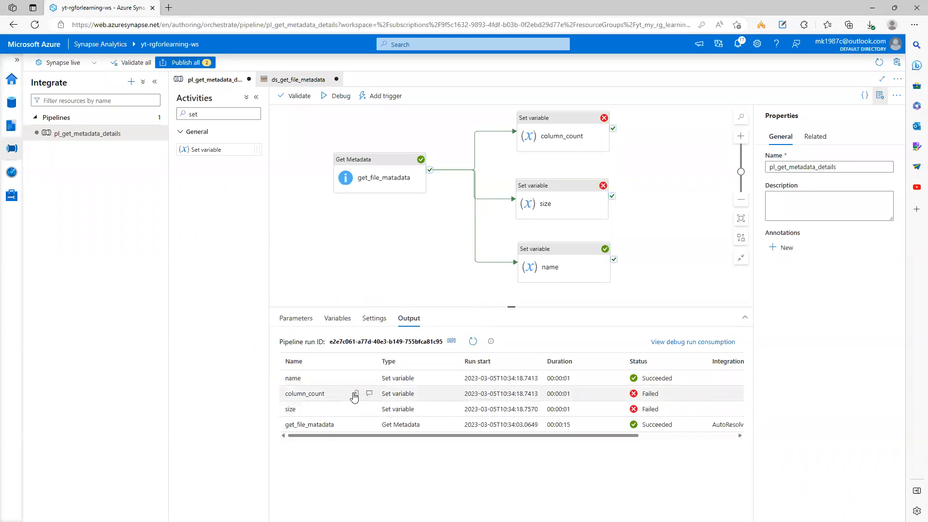
click(356, 393)
drag(266, 311, 288, 311)
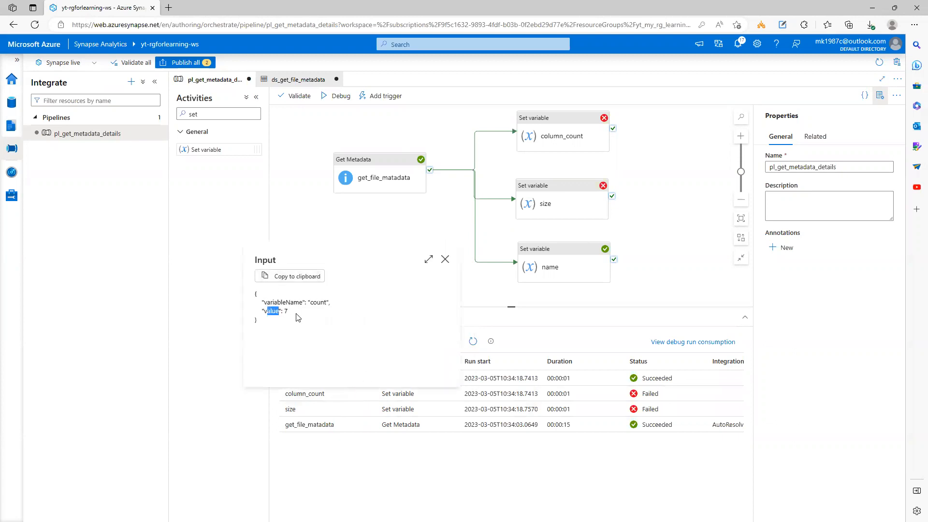
click(449, 259)
click(444, 260)
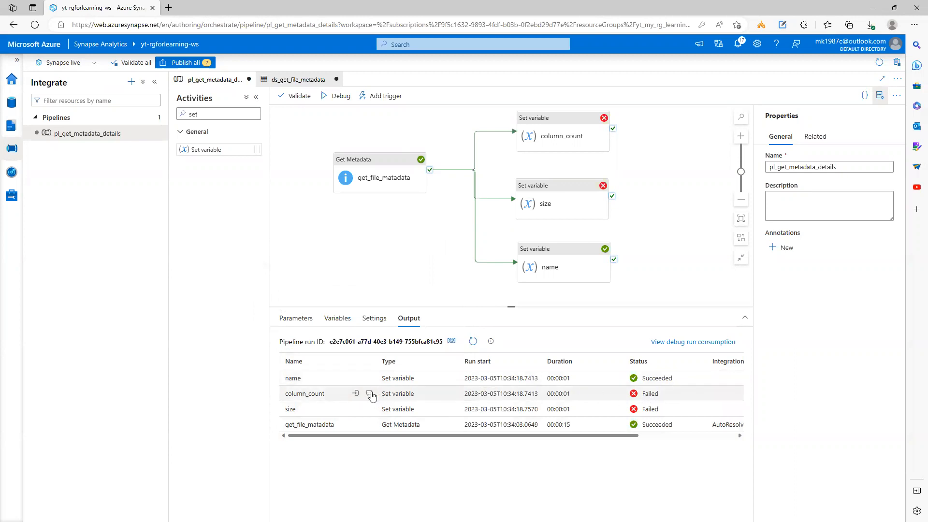
- Read the error details of the failed column_count activity, checking the variable type against the supplied value type
click(370, 394)
drag(310, 292, 402, 306)
double_click(392, 300)
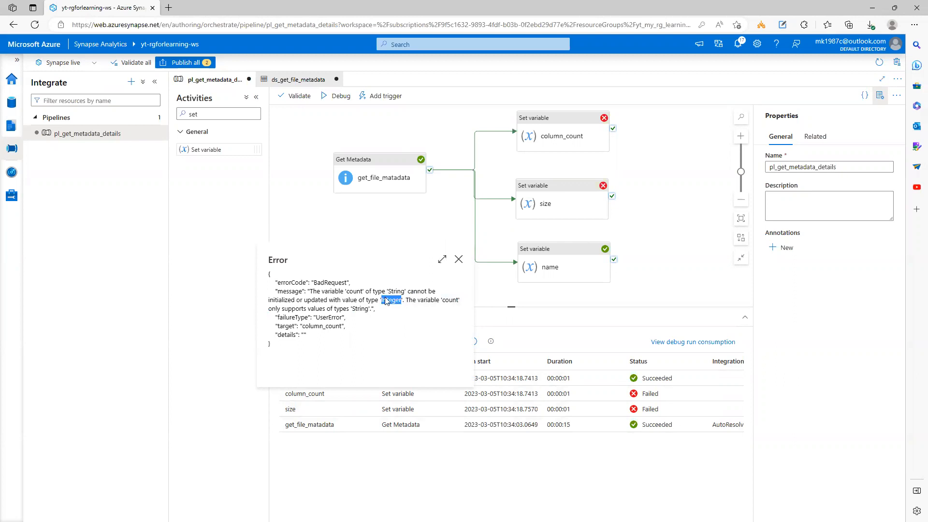
double_click(391, 292)
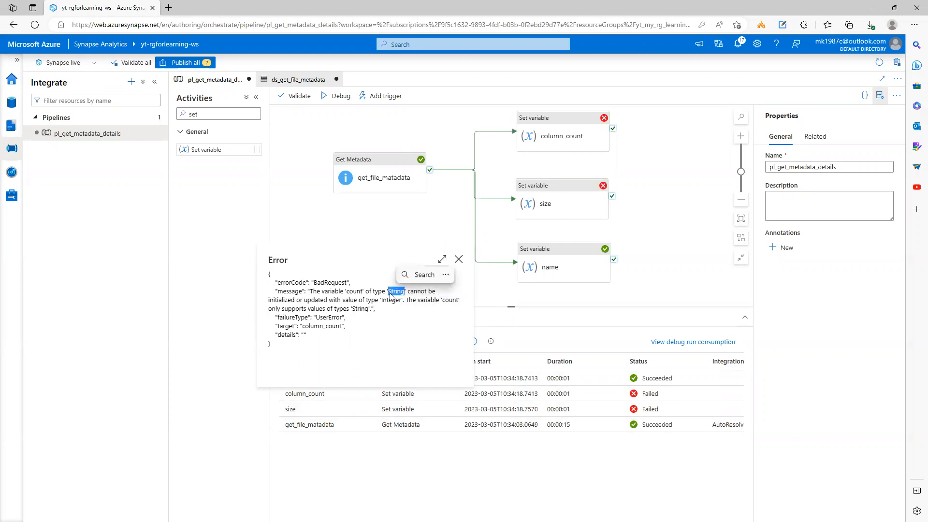
click(384, 302)
double_click(390, 301)
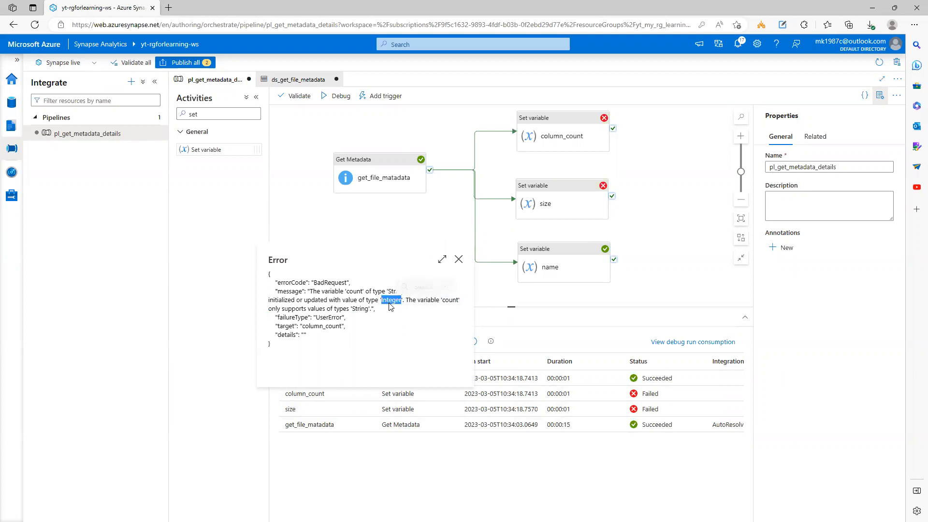
click(459, 265)
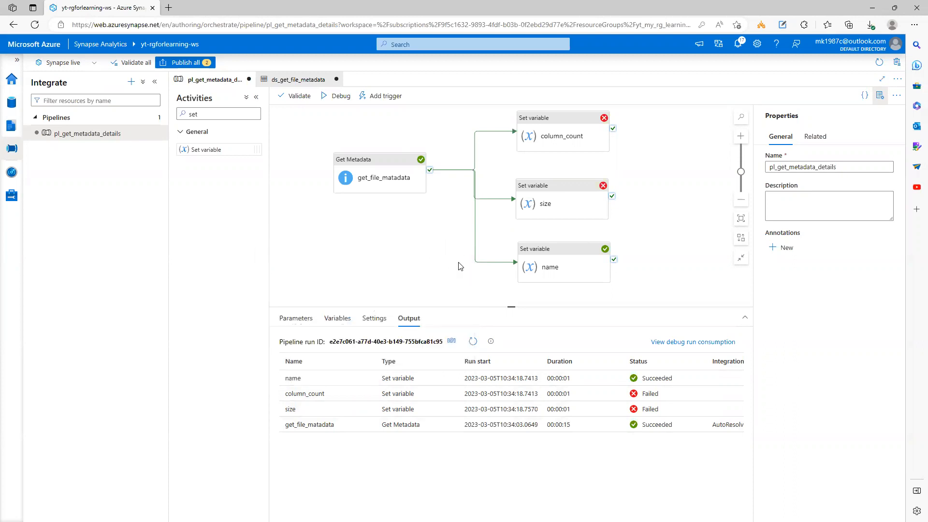
- Read the error details of the failed size activity
click(369, 411)
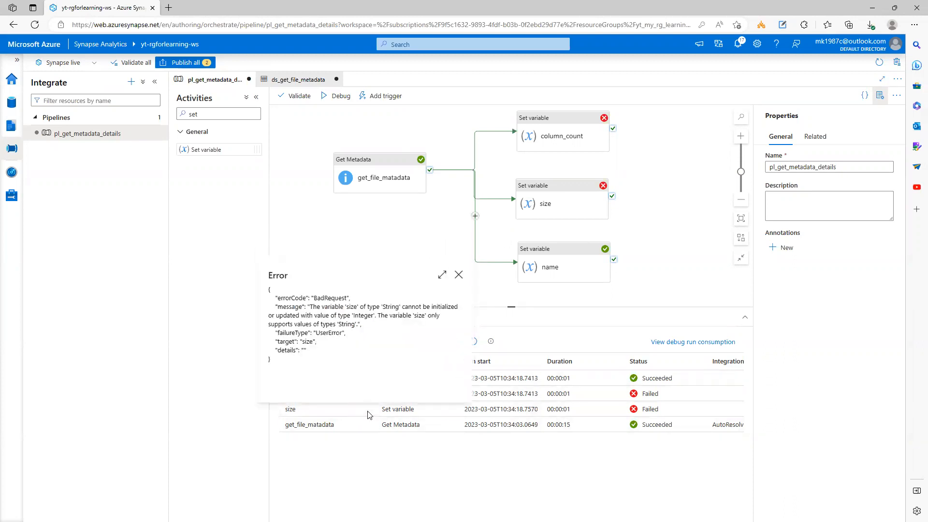
drag(311, 306, 377, 327)
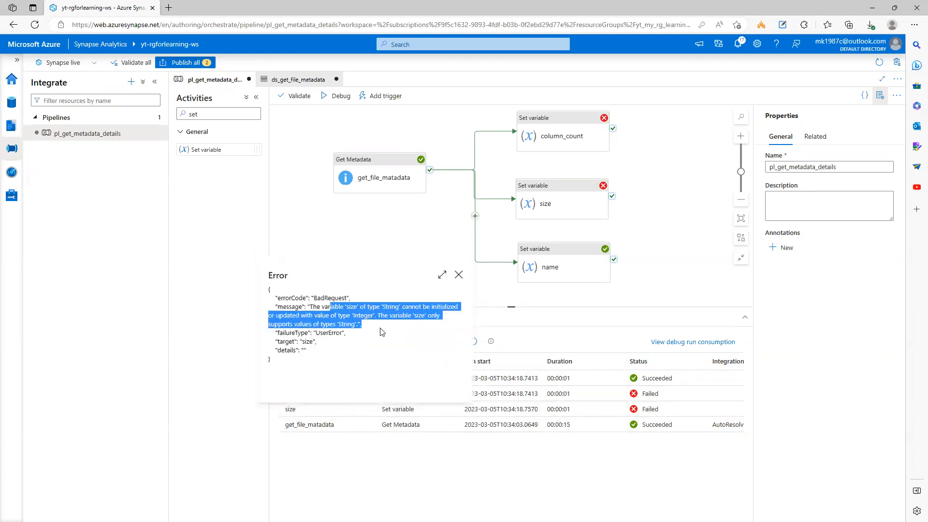
click(459, 274)
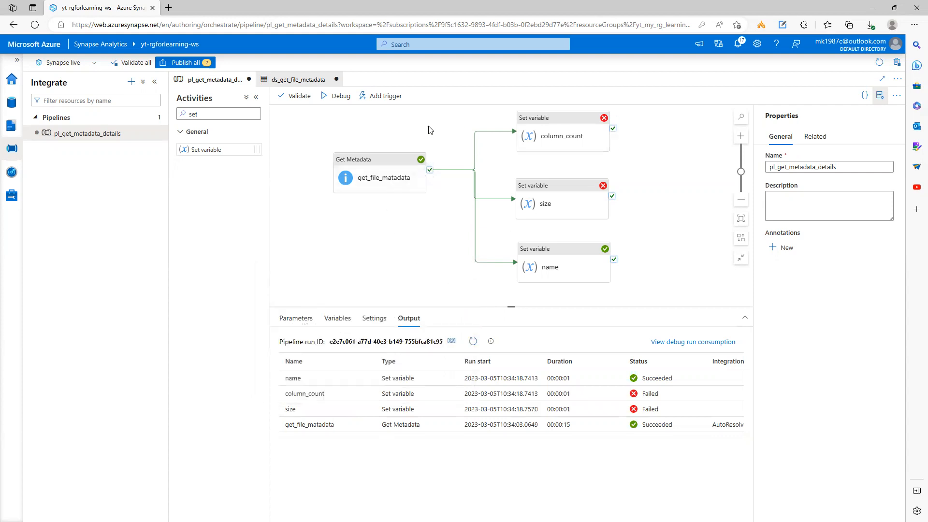
click(582, 203)
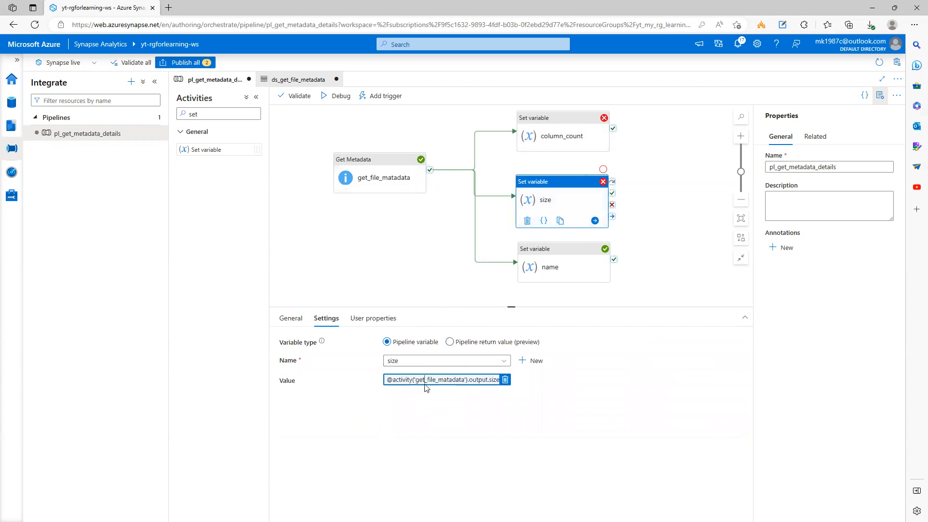
click(426, 382)
drag(817, 93, 616, 93)
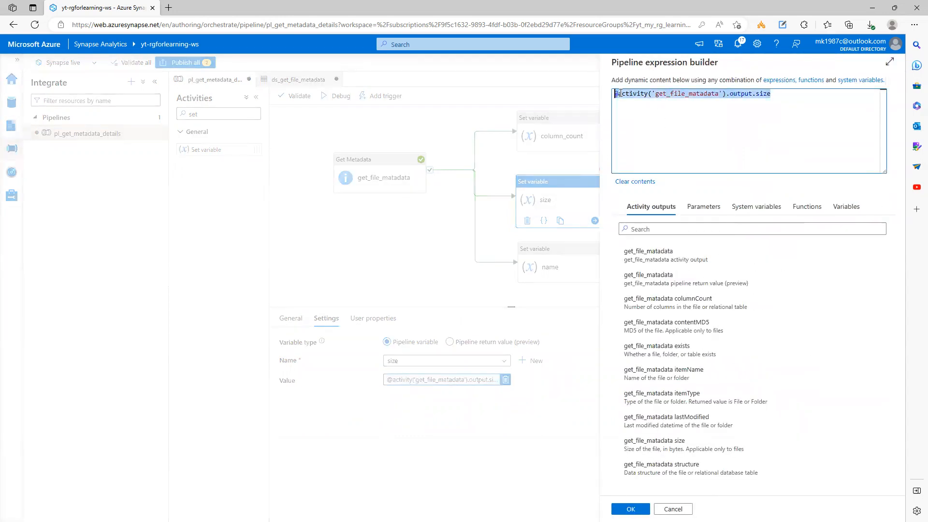
click(639, 111)
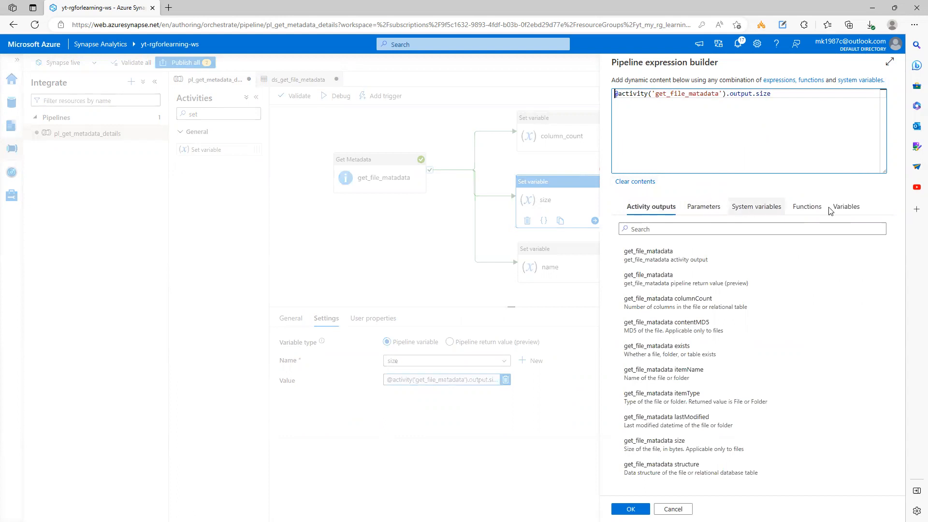
click(807, 207)
click(661, 230)
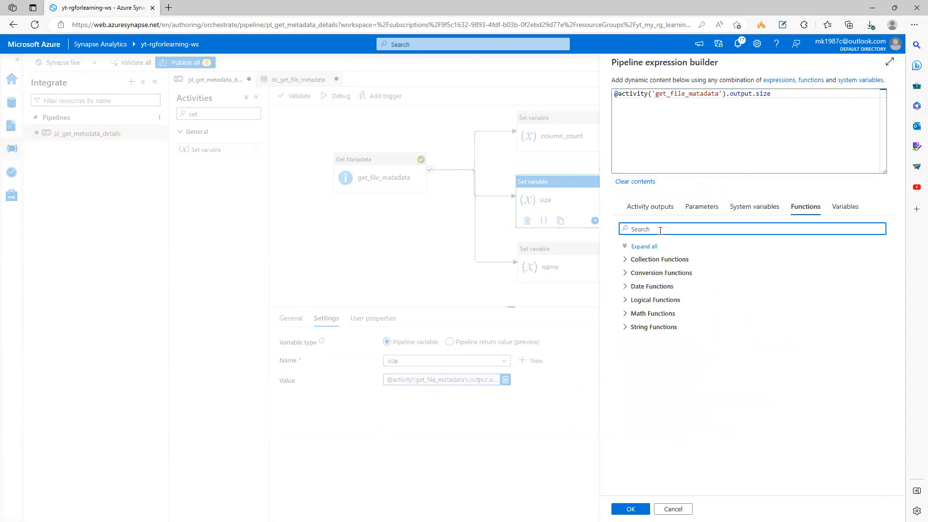
text(stri)
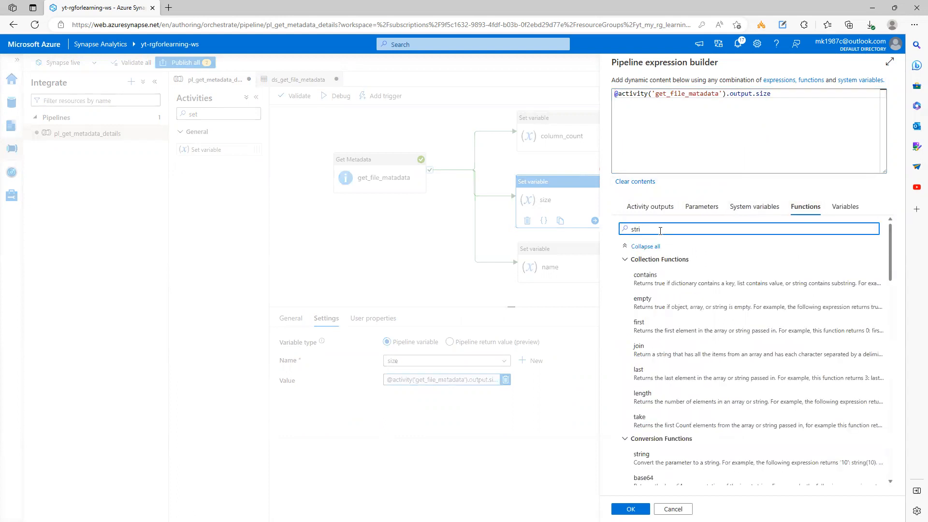
click(666, 459)
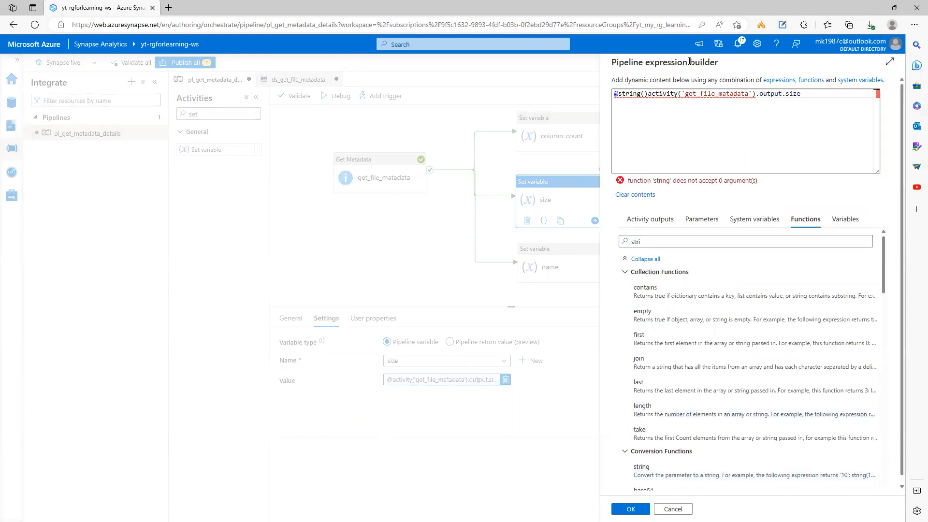
key(Delete)
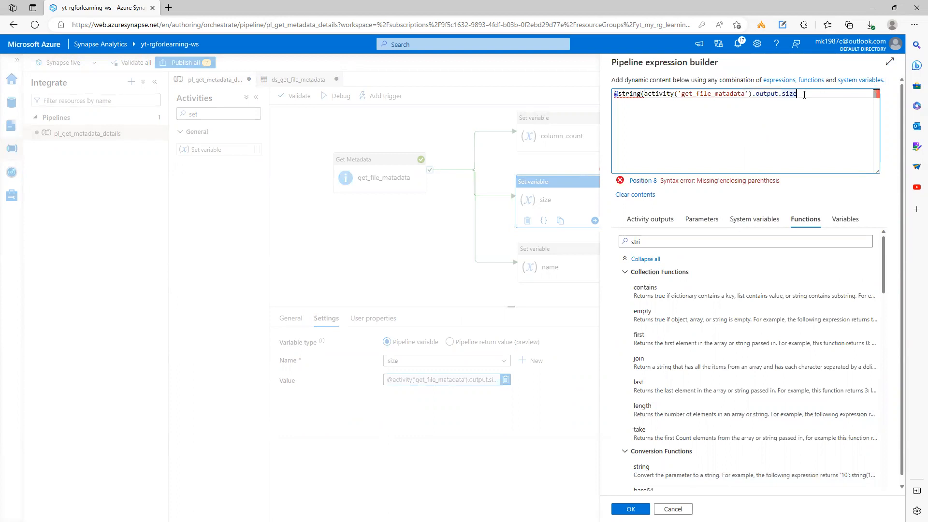
text())
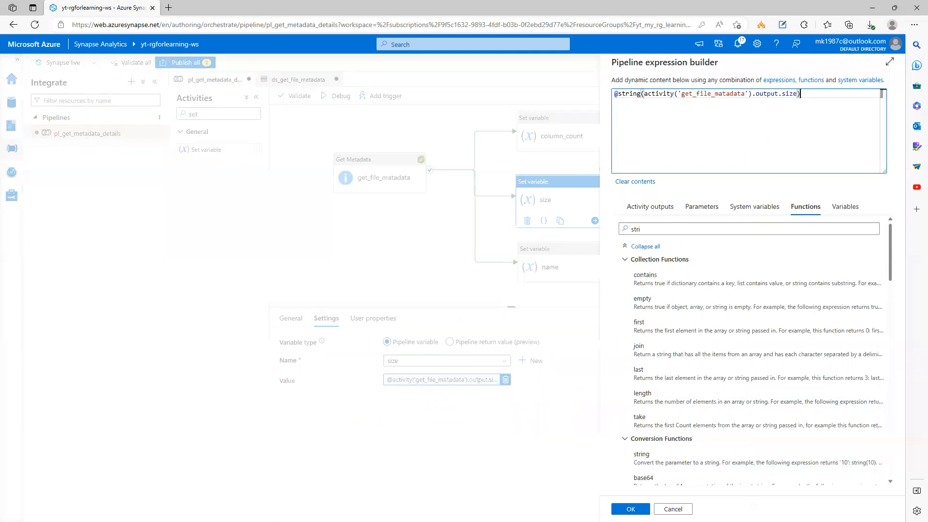
click(631, 510)
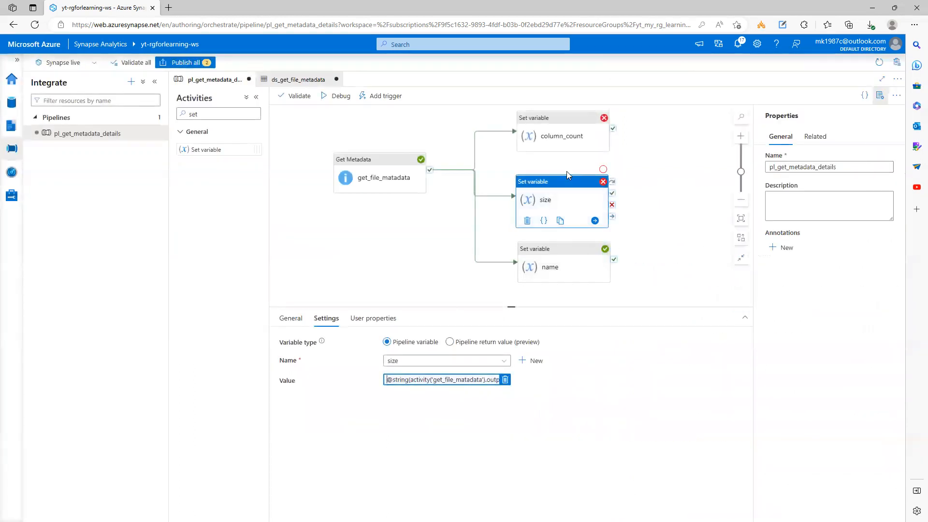
click(556, 138)
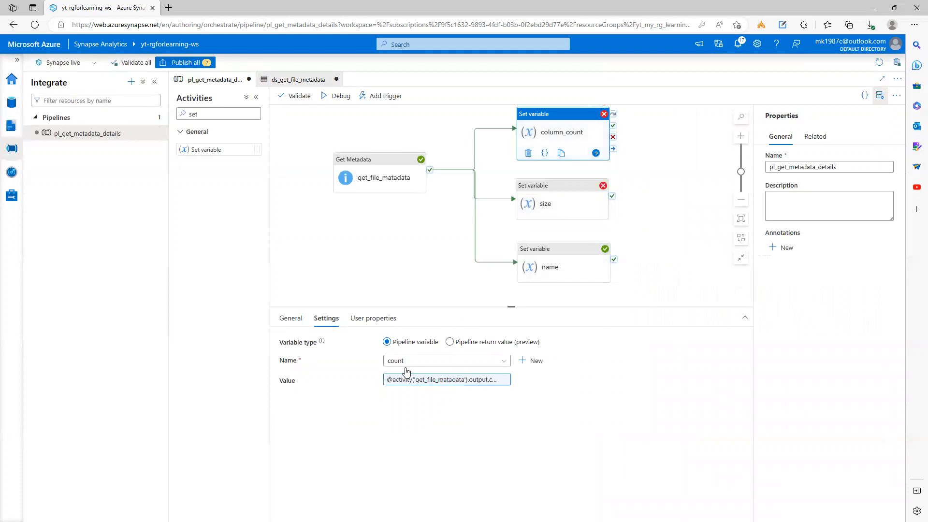
click(430, 381)
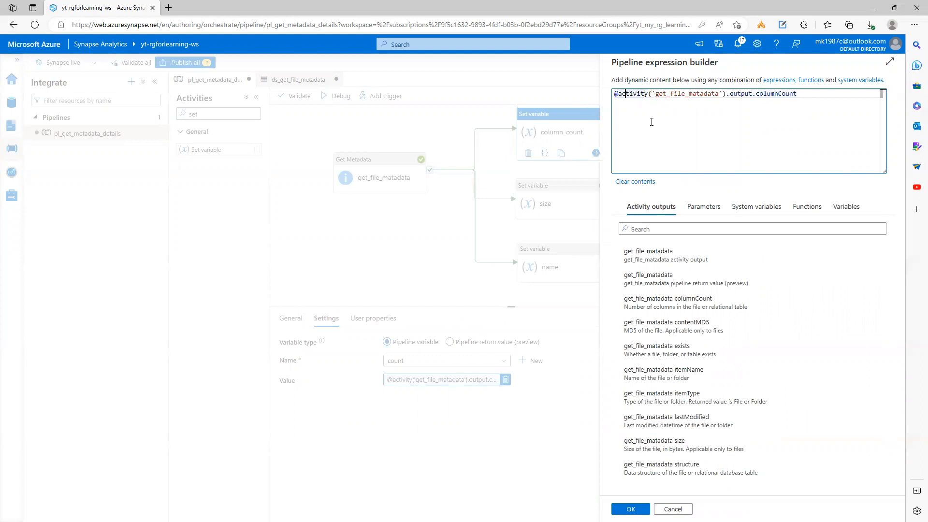
text(string()
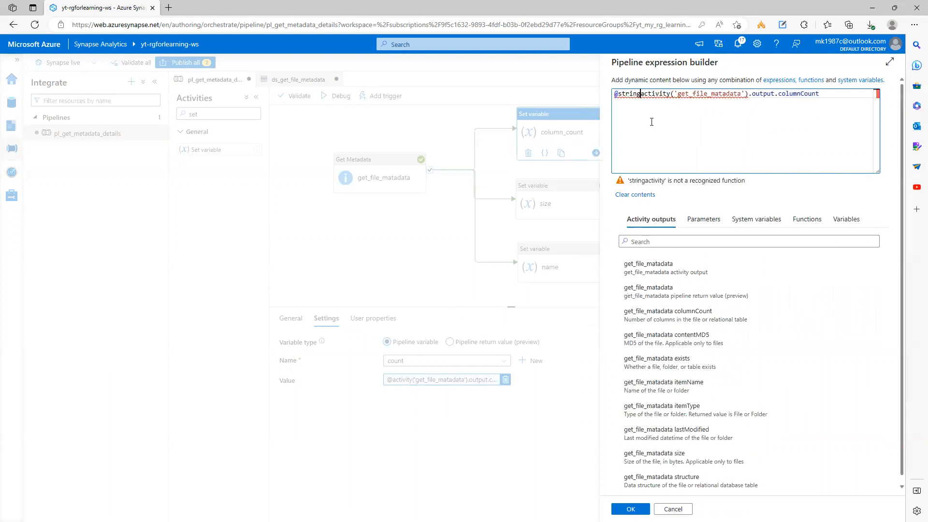
click(841, 94)
text())
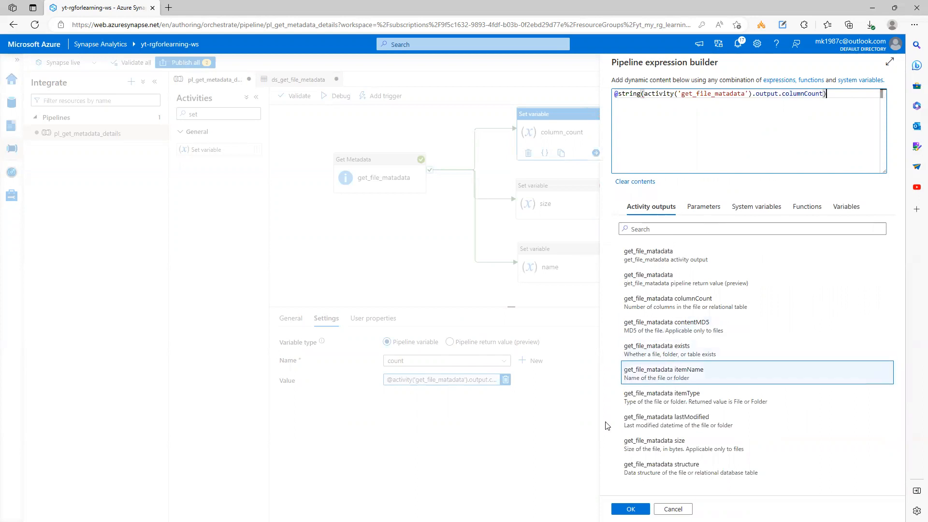
click(745, 209)
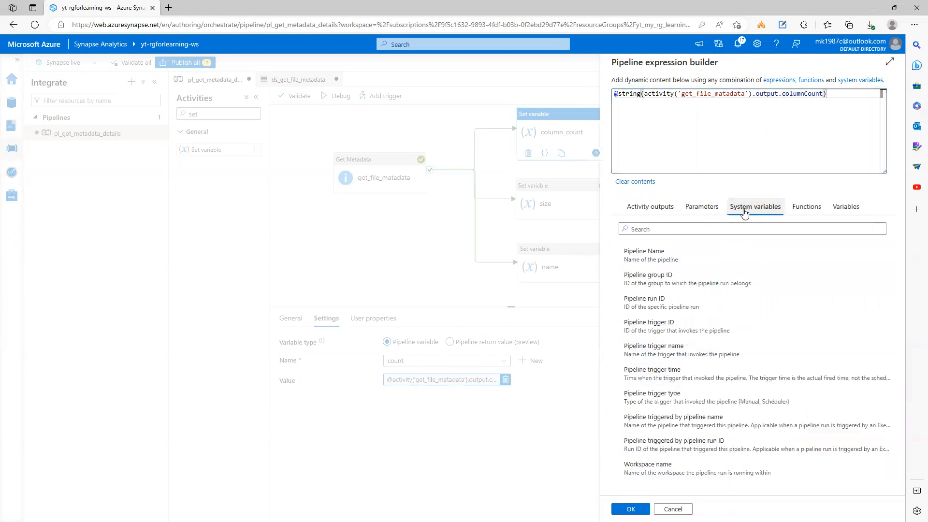
click(807, 207)
click(691, 228)
text(str)
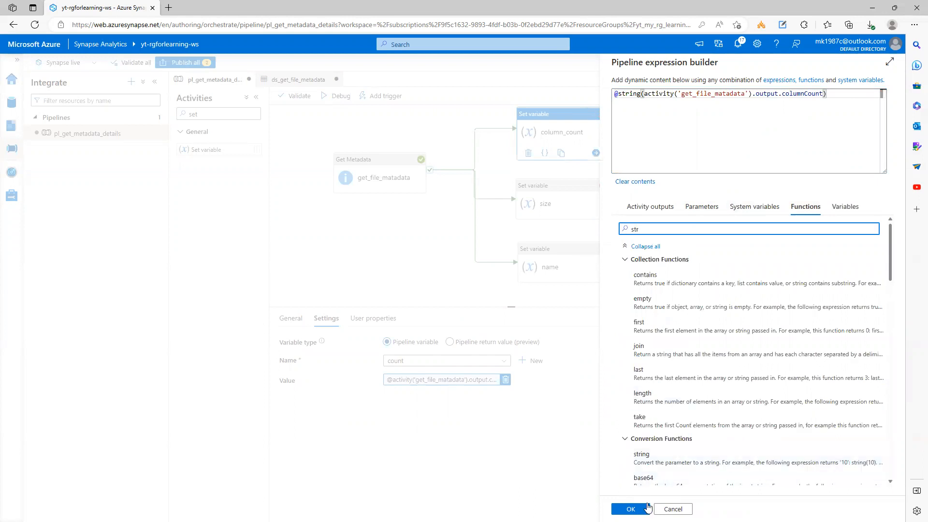
click(631, 509)
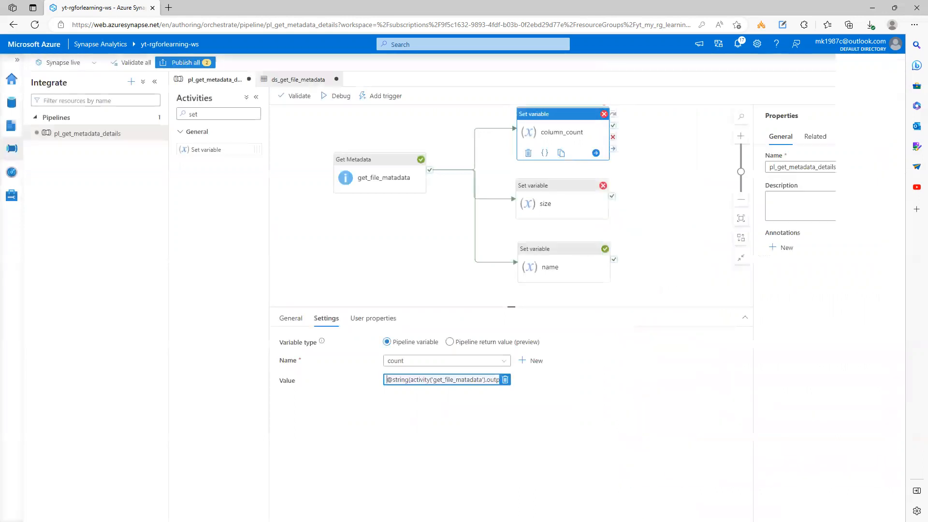
- Run the whole pipeline again in debug mode and wait for all activities to finish
click(389, 246)
click(301, 318)
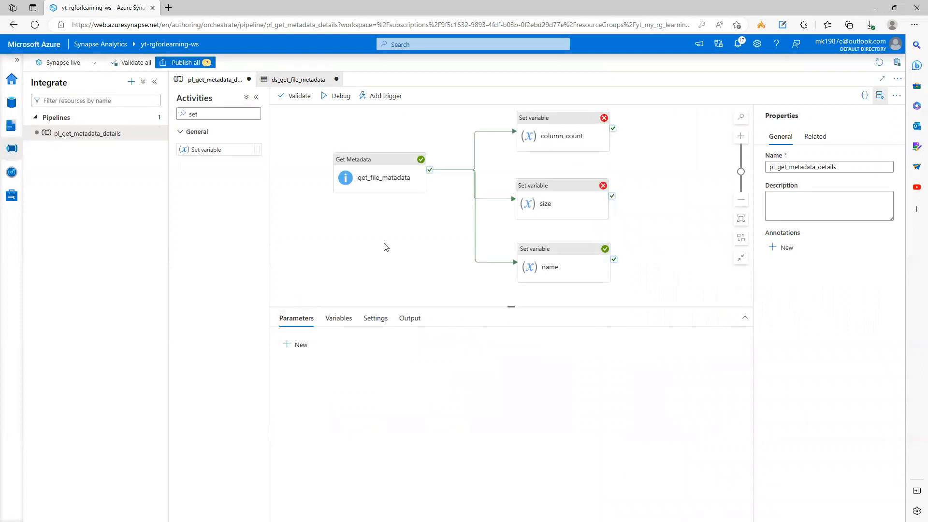
click(338, 97)
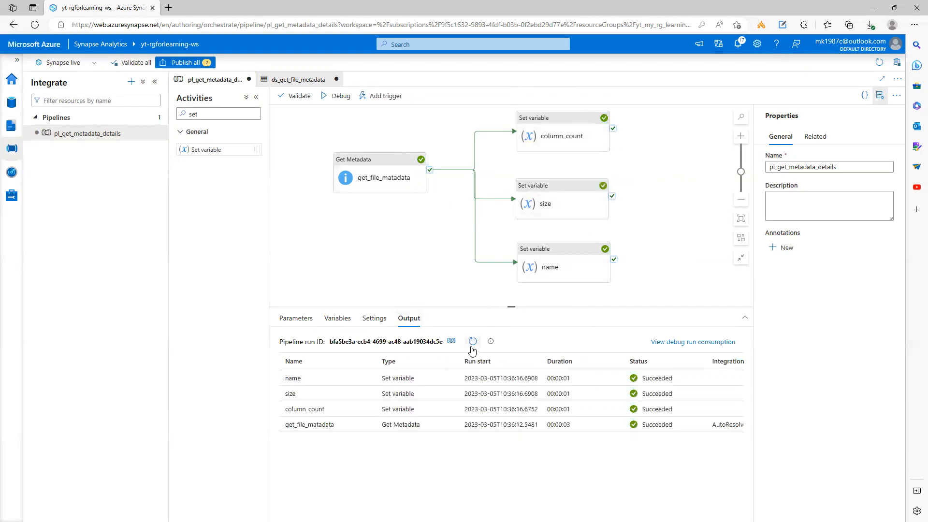
- Inspect the debug outputs of the name, size and column_count activities for the values stored in their variables
click(370, 378)
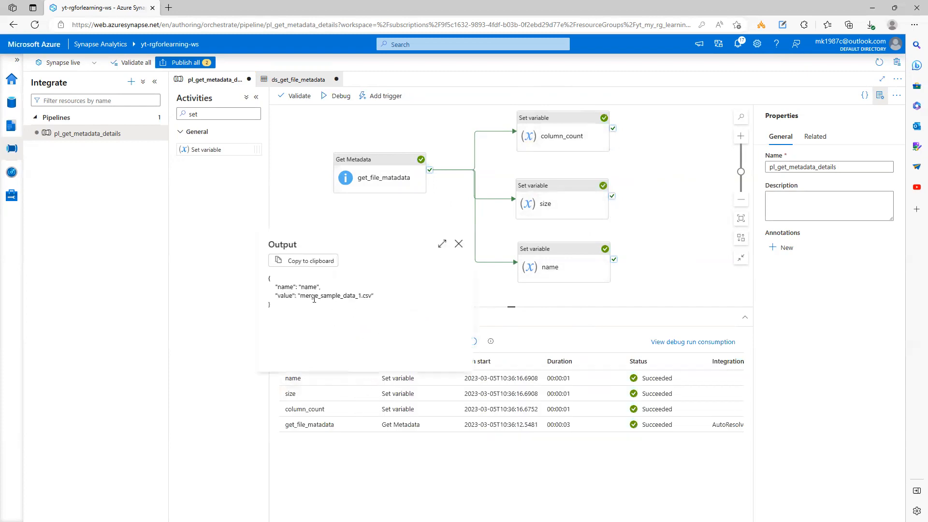
click(459, 244)
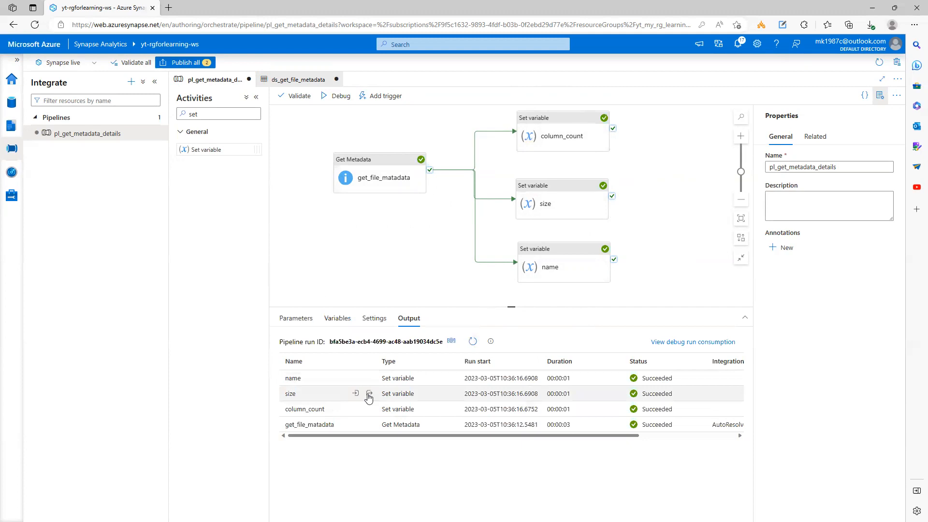
click(369, 394)
drag(292, 304, 312, 303)
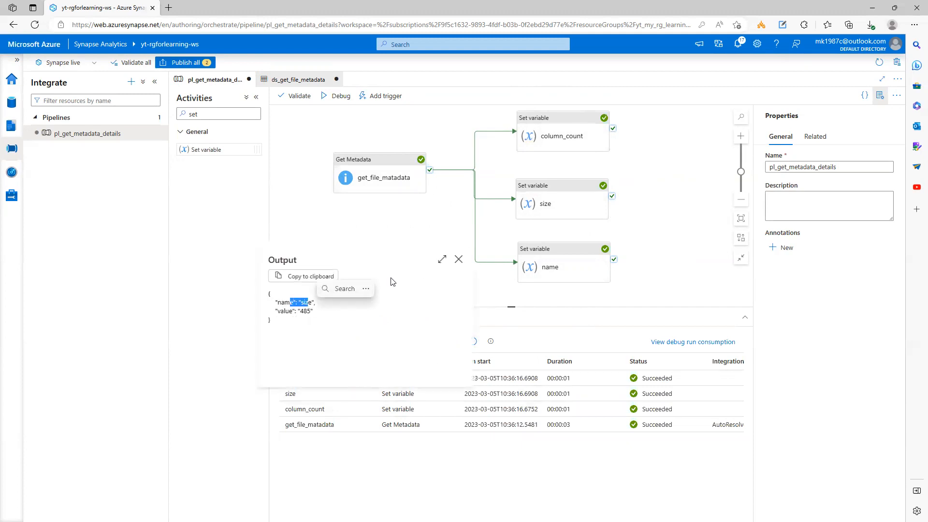
click(459, 259)
click(371, 408)
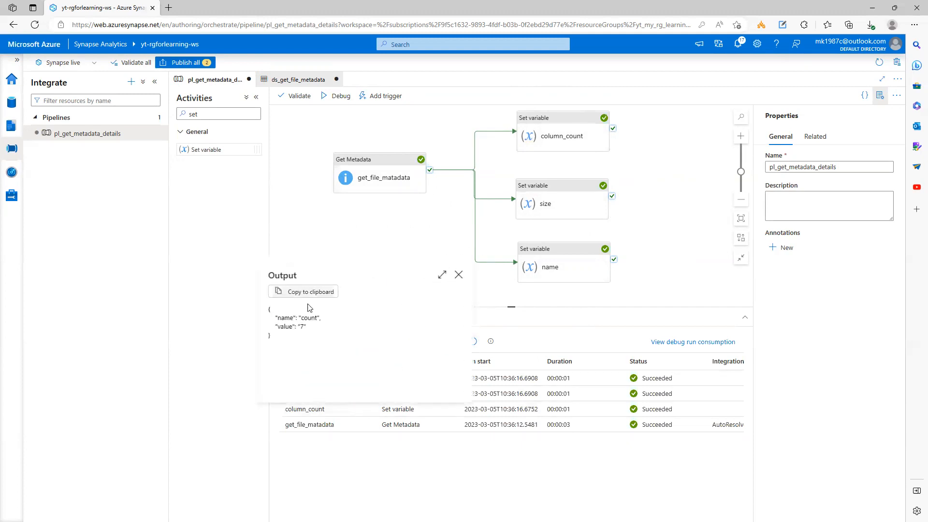
drag(290, 317, 269, 335)
click(459, 275)
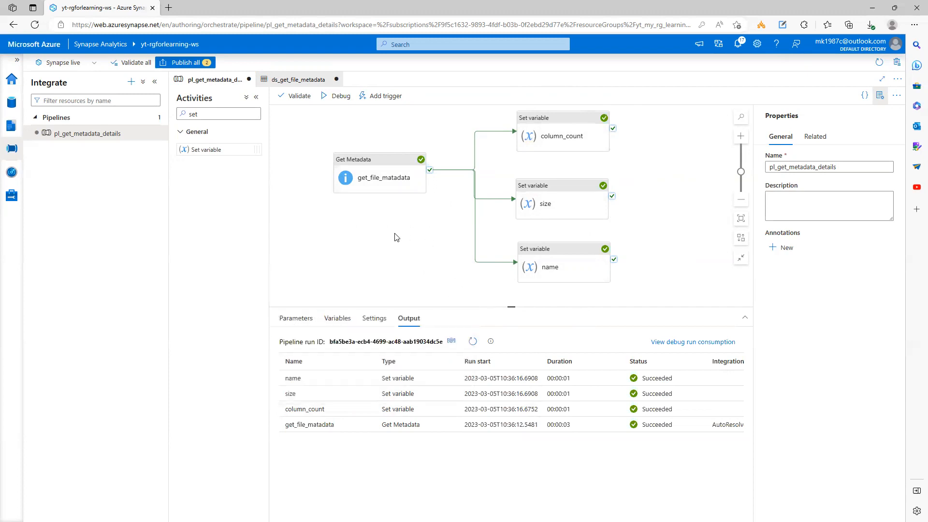
- Review the storage_account_name value in the ds_get_file_metadata dataset and the variables defined in the pl_get_metadata_details pipeline
click(300, 80)
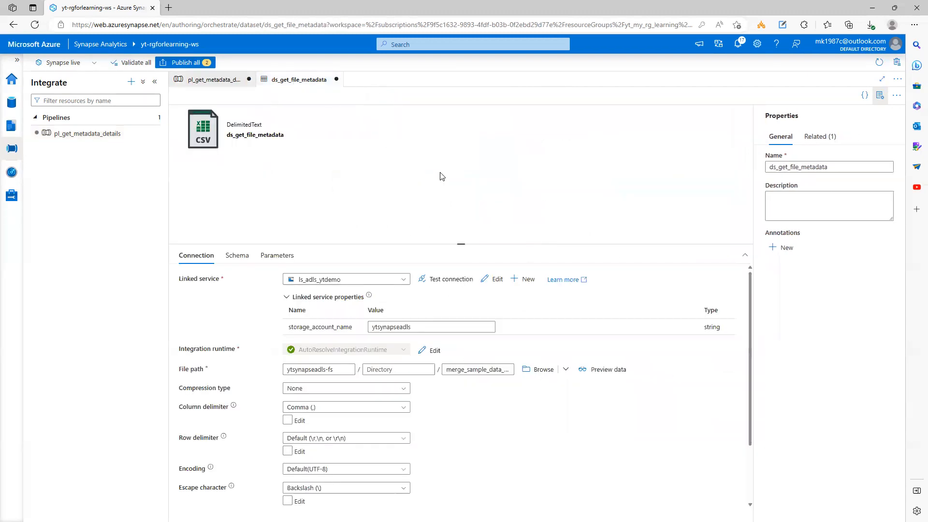
double_click(410, 329)
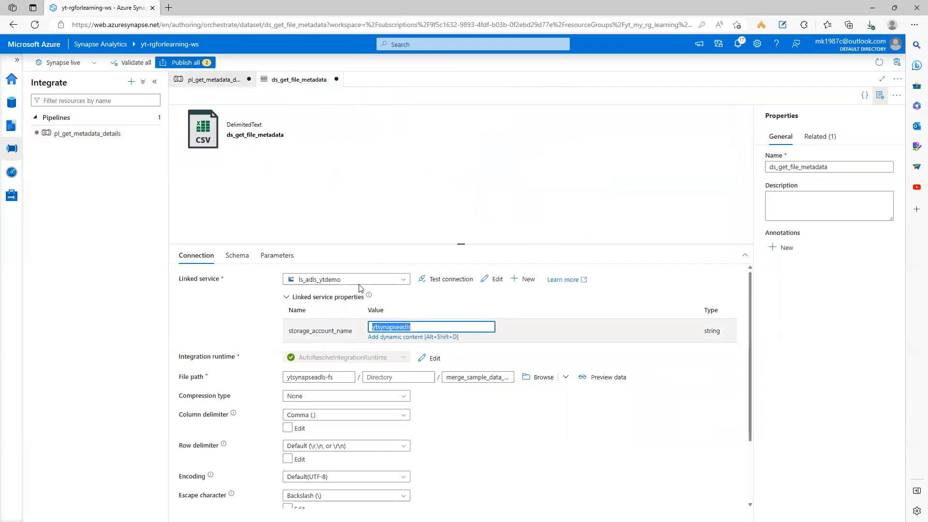
click(212, 82)
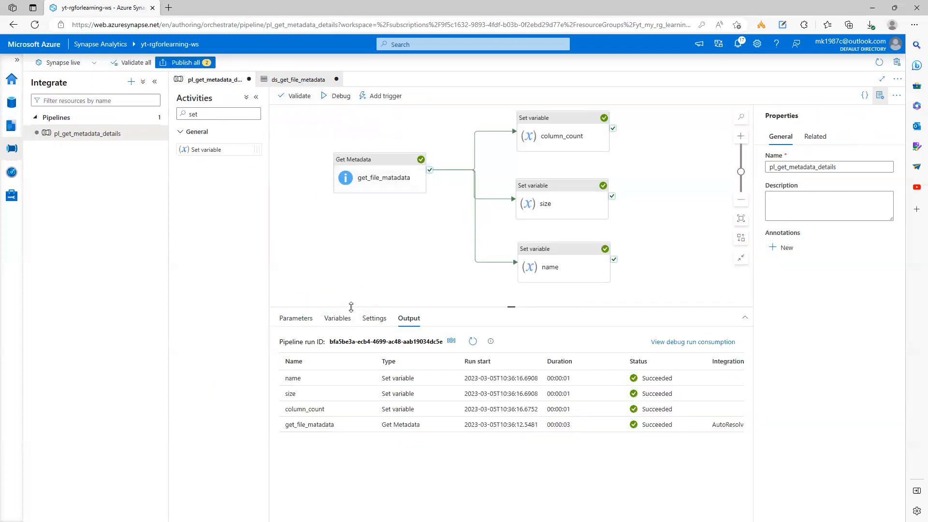
click(337, 318)
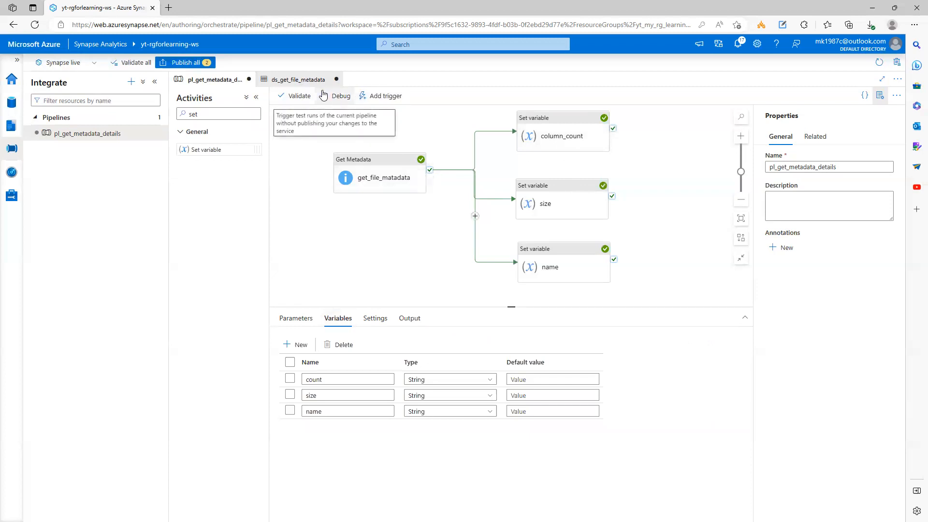
- Examine the ls_adls_ytdemo linked service's URL and parameters without changing them, and check the storage_account_name value the dataset passes to it
click(286, 80)
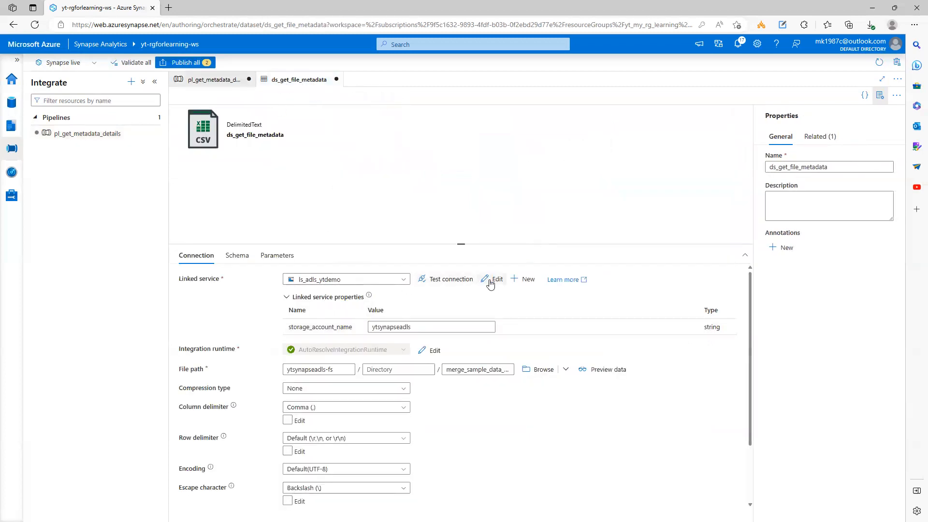
click(493, 280)
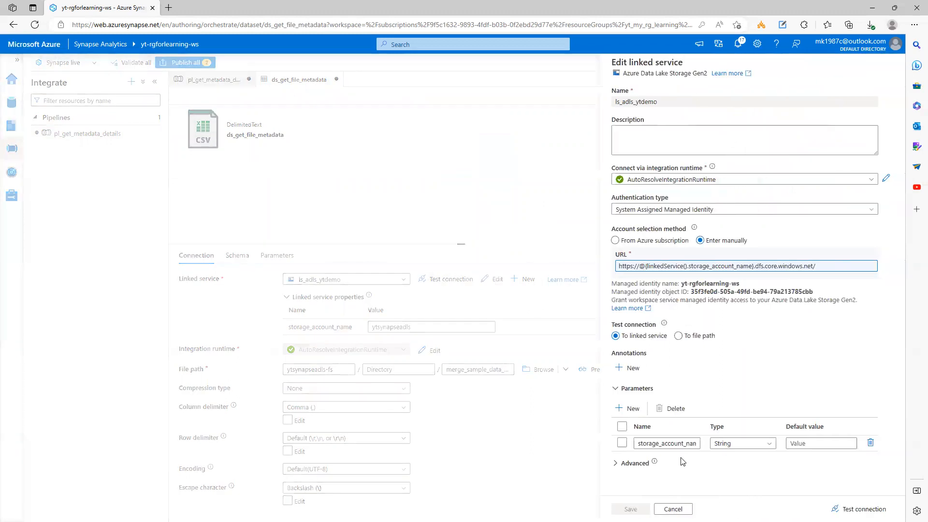
click(673, 509)
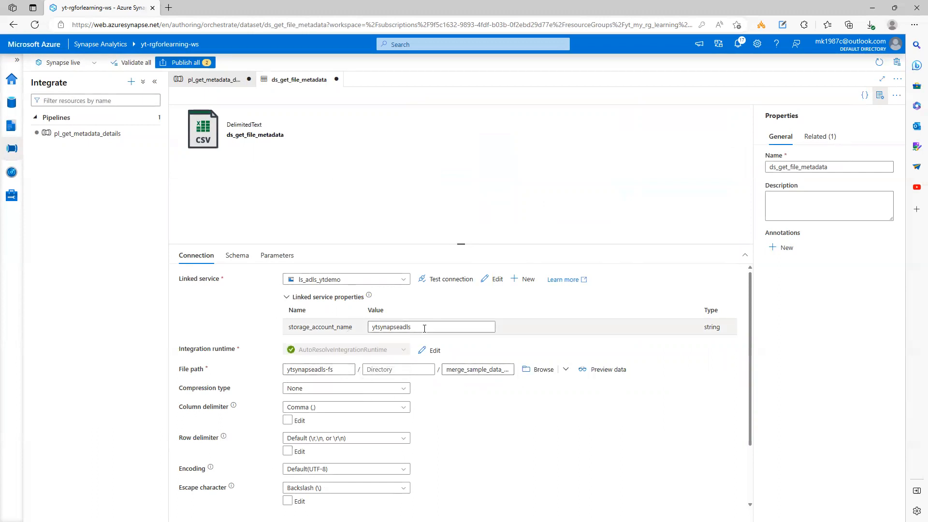
drag(425, 329, 371, 323)
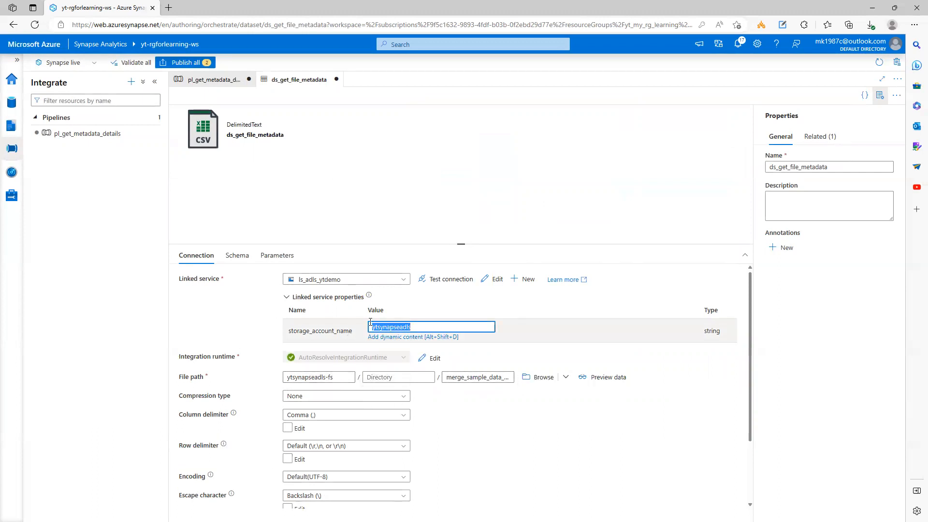